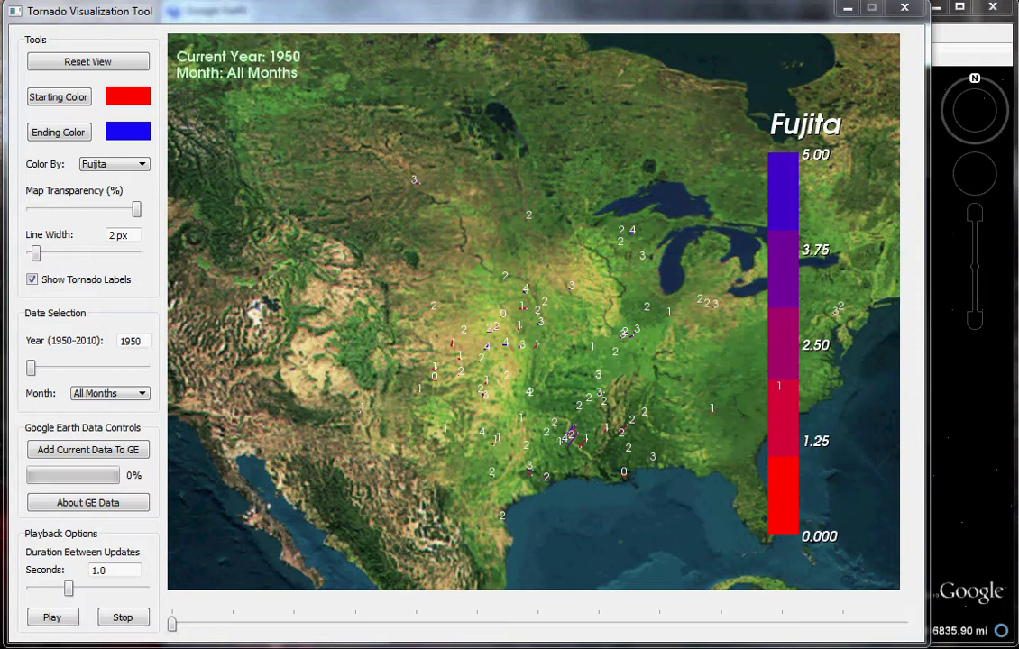
# Examine the 1950 tornado tracks and their Fujita labels on the map of the central United States
pyautogui.doubleClick(541, 413)
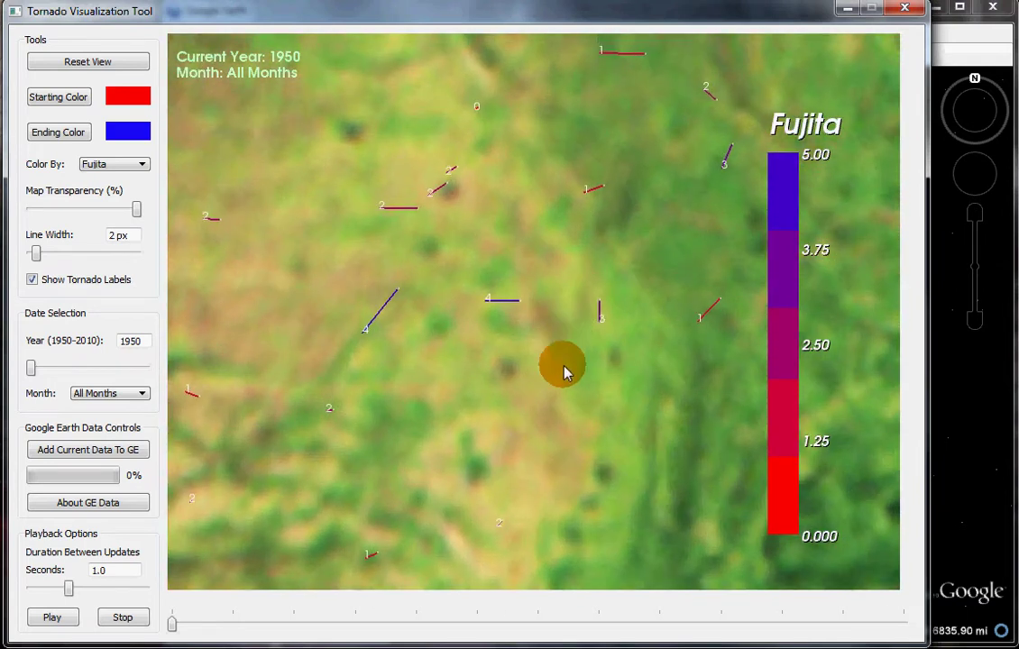
pyautogui.moveTo(565, 373); pyautogui.dragTo(561, 402)
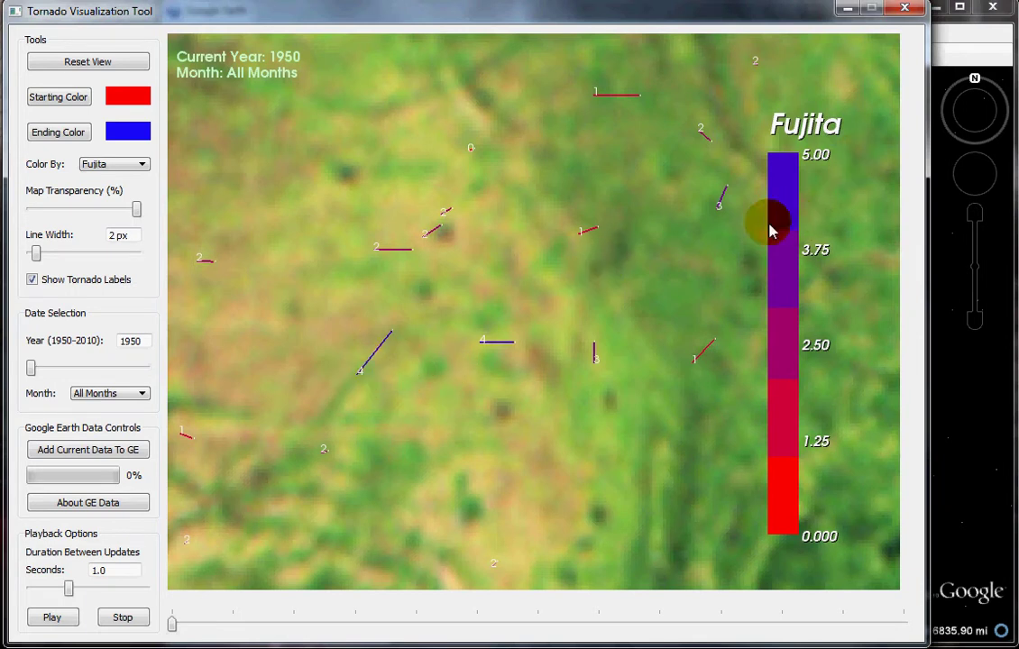
pyautogui.scroll(-5, 548, 410)
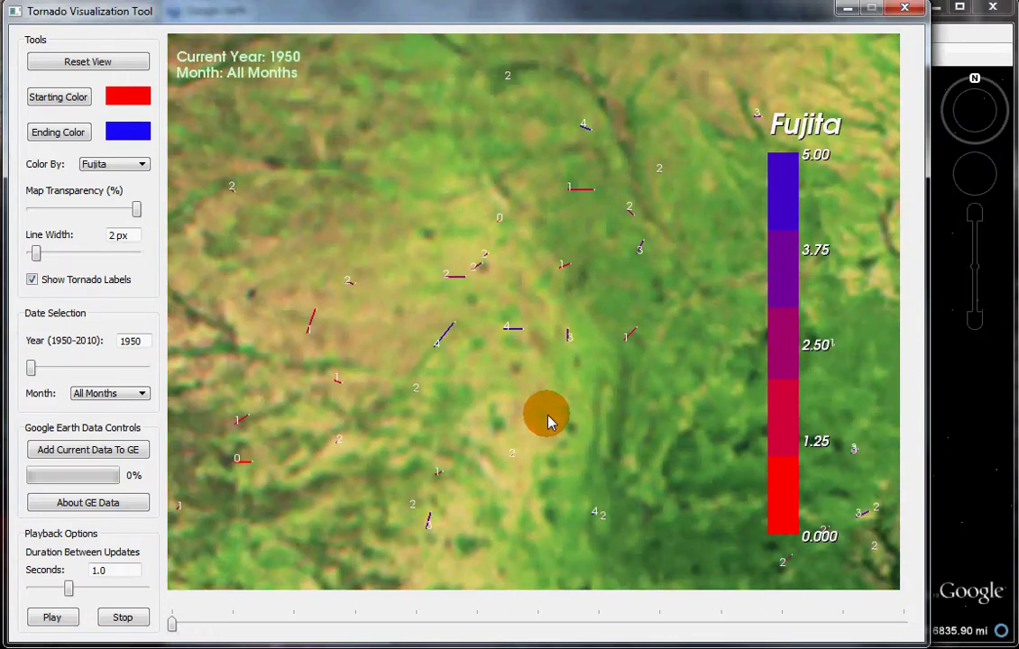
pyautogui.moveTo(691, 488); pyautogui.dragTo(625, 440)
pyautogui.scroll(2, 625, 435)
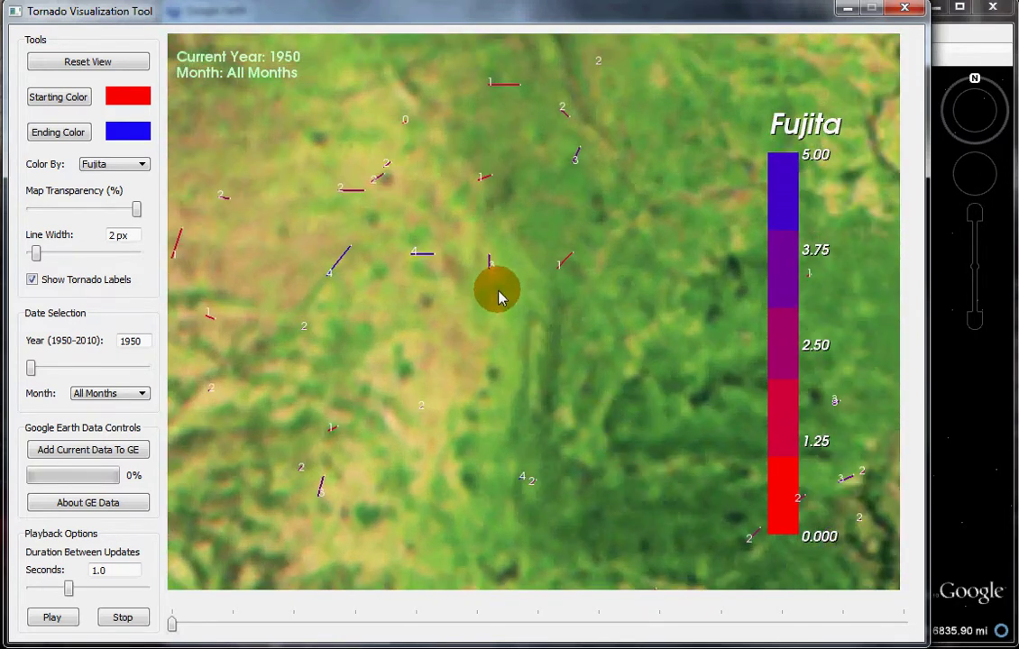
pyautogui.moveTo(497, 287); pyautogui.dragTo(515, 353)
pyautogui.scroll(1, 514, 352)
pyautogui.scroll(1, 514, 353)
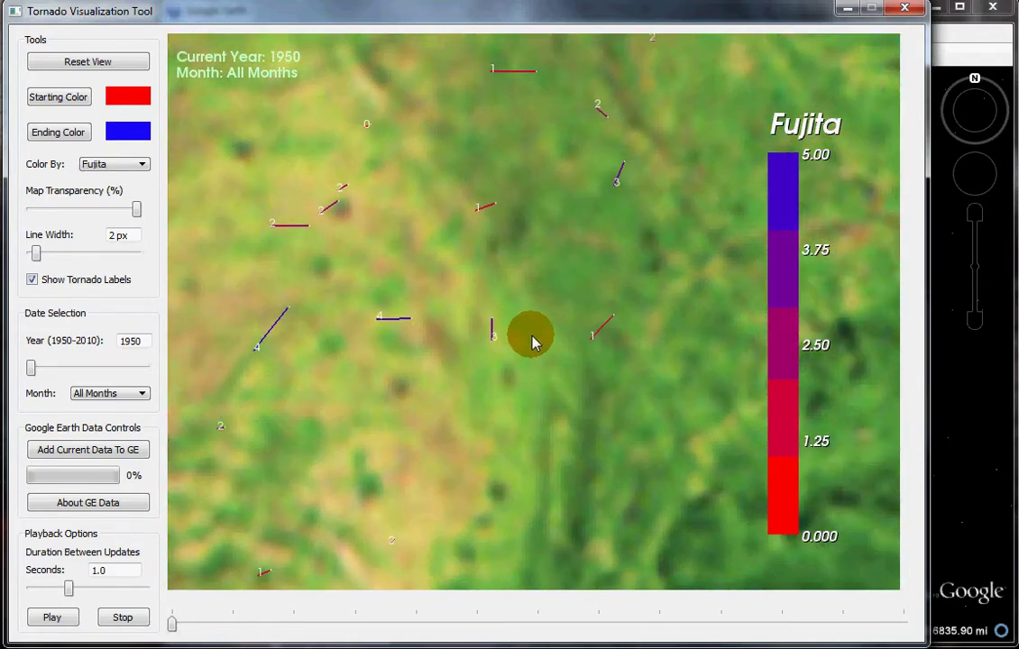
pyautogui.scroll(-1, 516, 332)
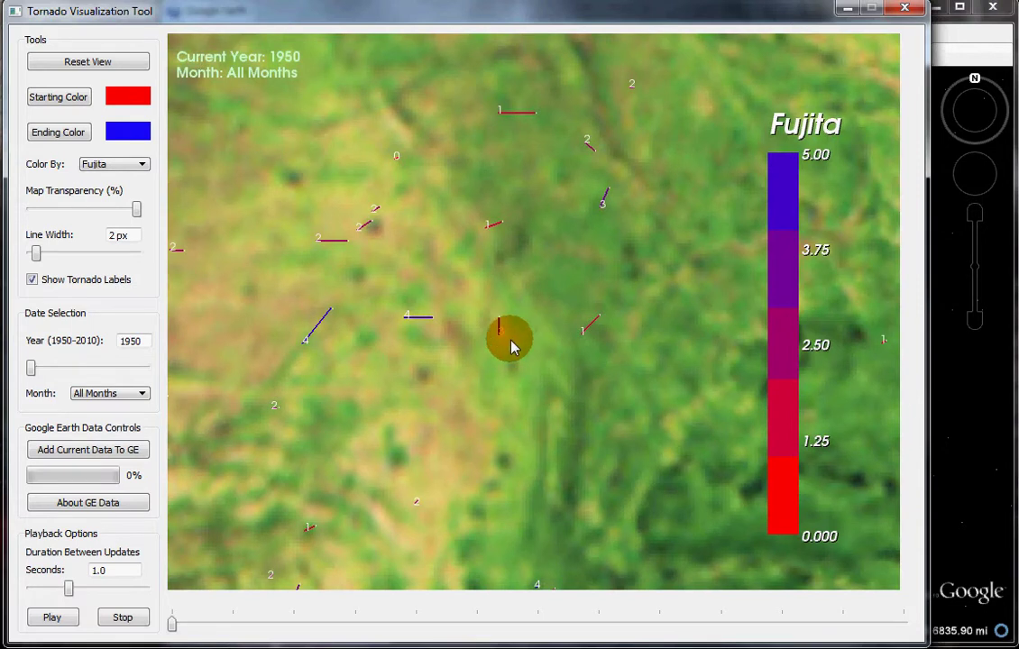
# Set the tornado color scale's starting color to bright green and its ending color to pink
pyautogui.click(49, 96)
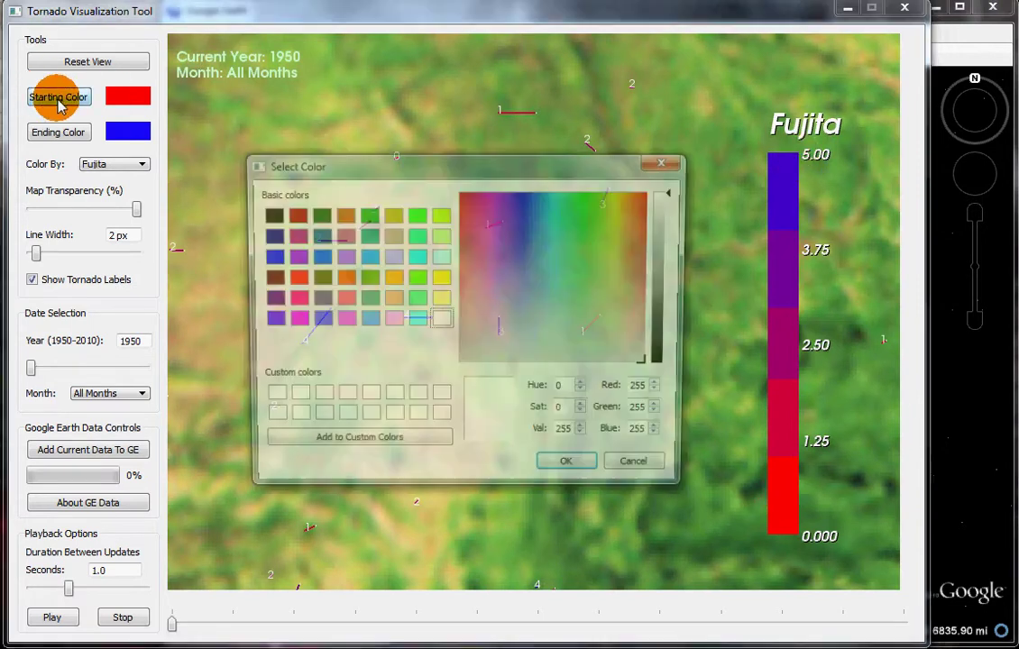
pyautogui.click(596, 200)
pyautogui.click(566, 468)
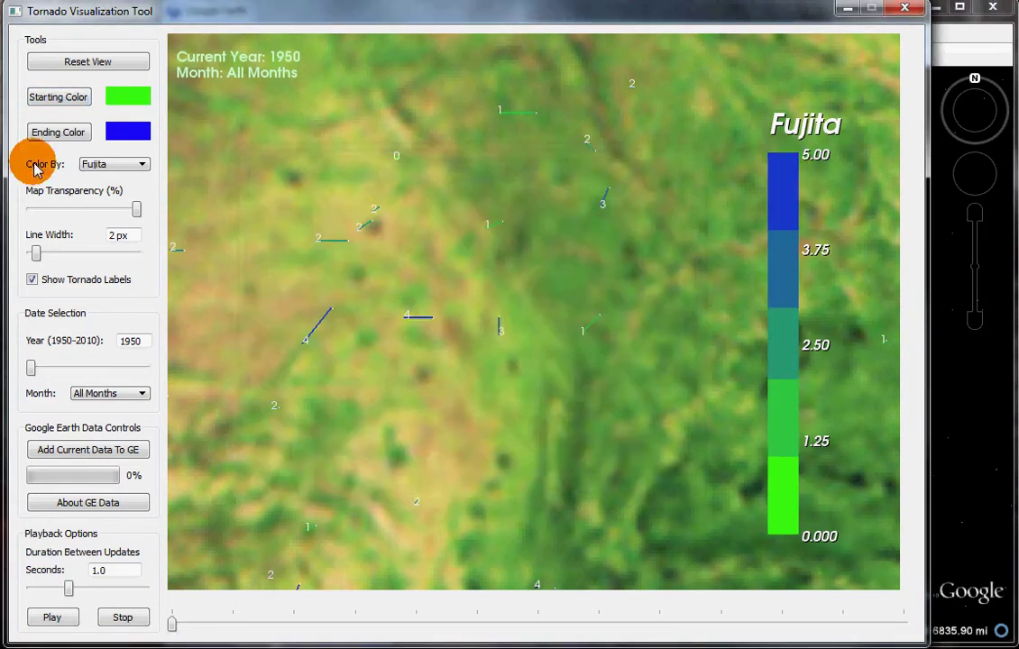
pyautogui.click(80, 134)
pyautogui.moveTo(491, 221); pyautogui.dragTo(485, 280)
pyautogui.click(566, 466)
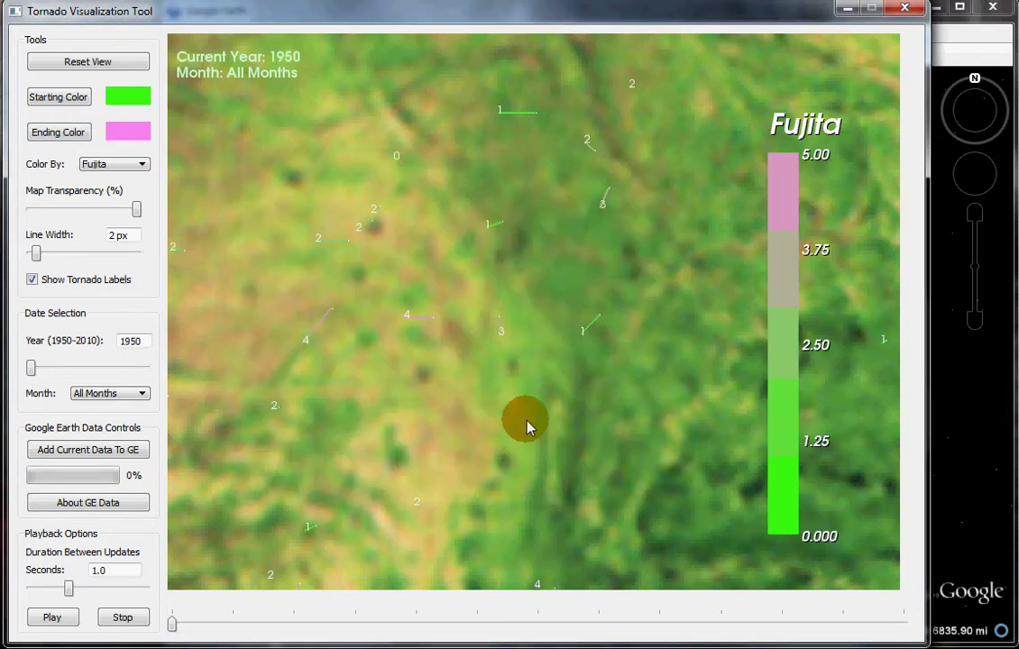
# Change the color scale's ending color to red
pyautogui.click(88, 132)
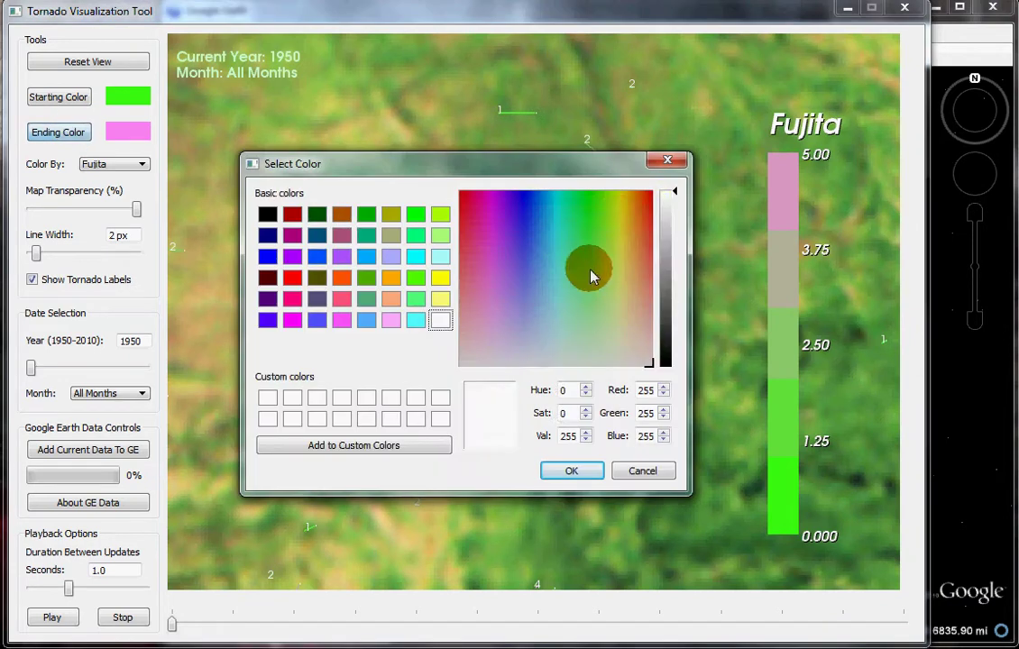
pyautogui.click(626, 207)
pyautogui.moveTo(629, 209); pyautogui.dragTo(651, 191)
pyautogui.click(555, 469)
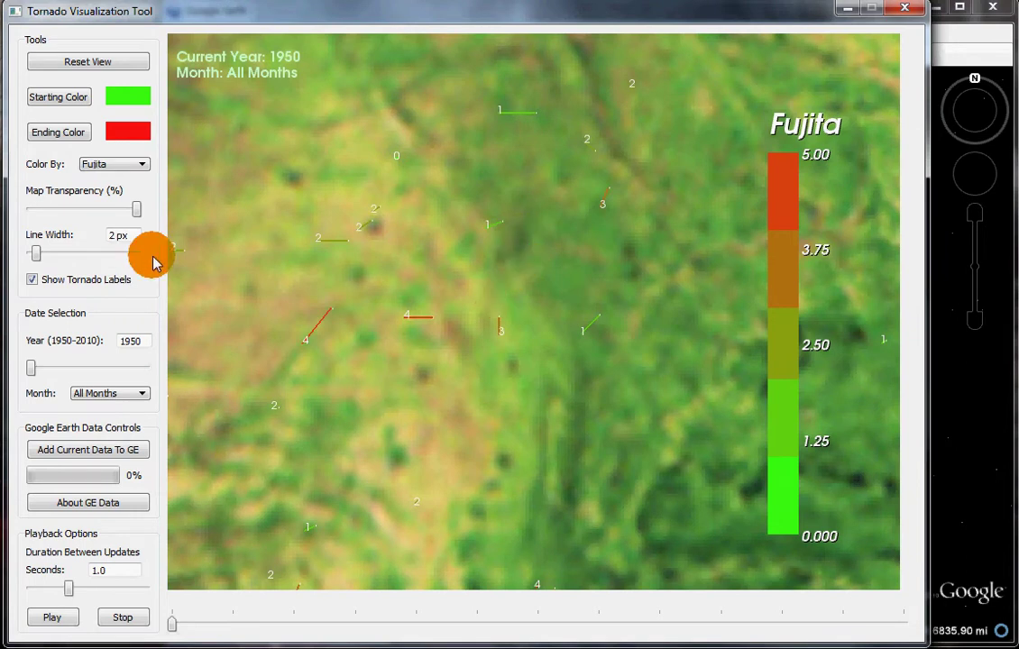
# Color the tornado tracks by Damage
pyautogui.click(132, 169)
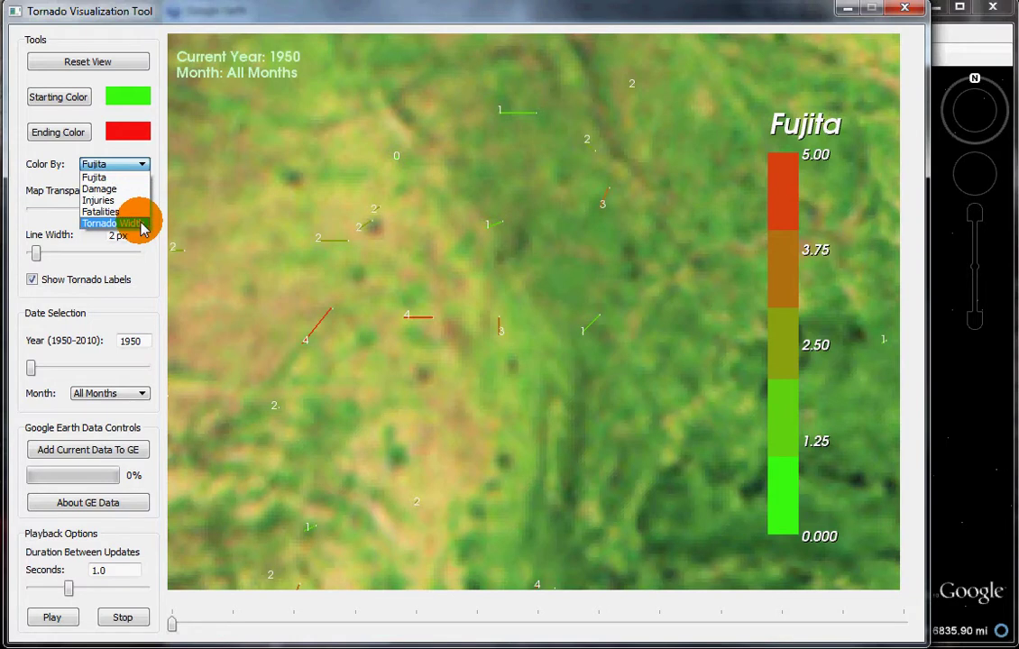
pyautogui.click(138, 190)
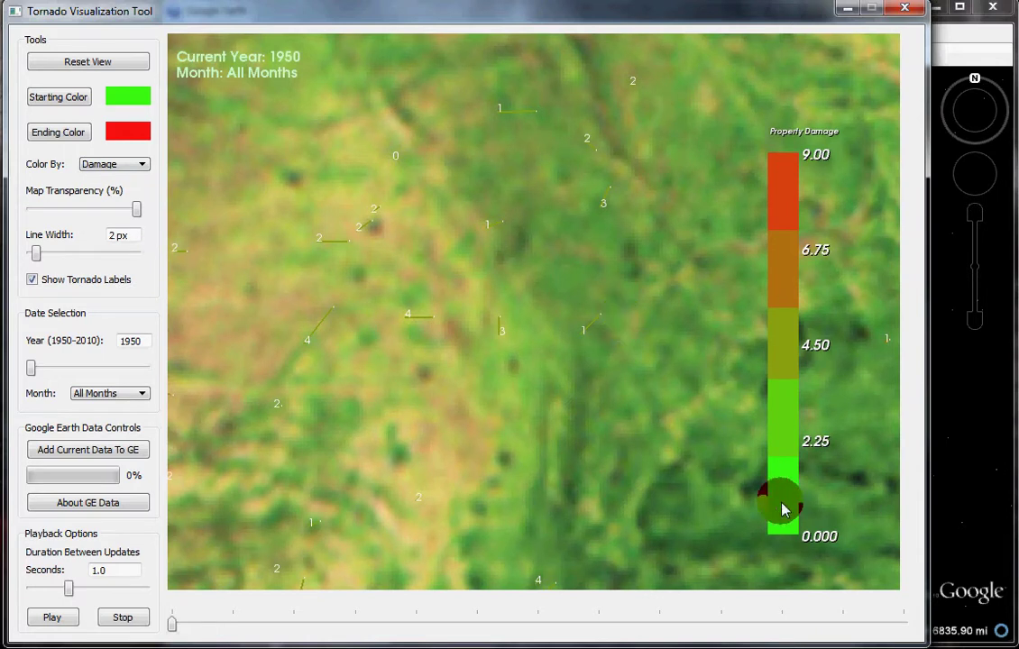
# Examine the property damage colors of the tornado tracks across the Midwest and the South
pyautogui.scroll(-5, 446, 358)
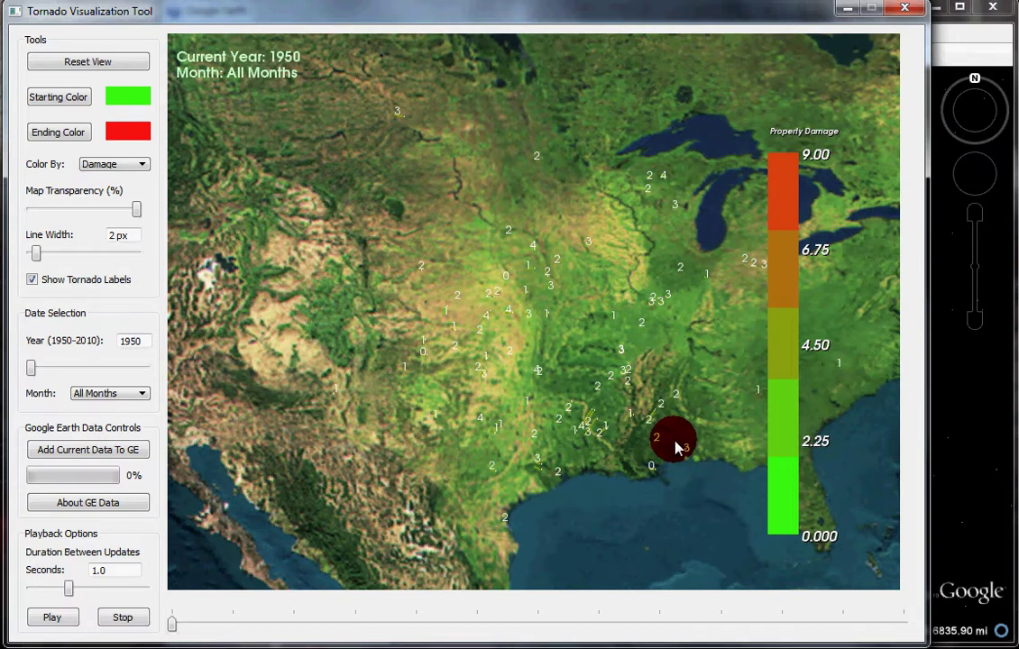
pyautogui.scroll(3, 674, 439)
pyautogui.moveTo(707, 412); pyautogui.dragTo(501, 397)
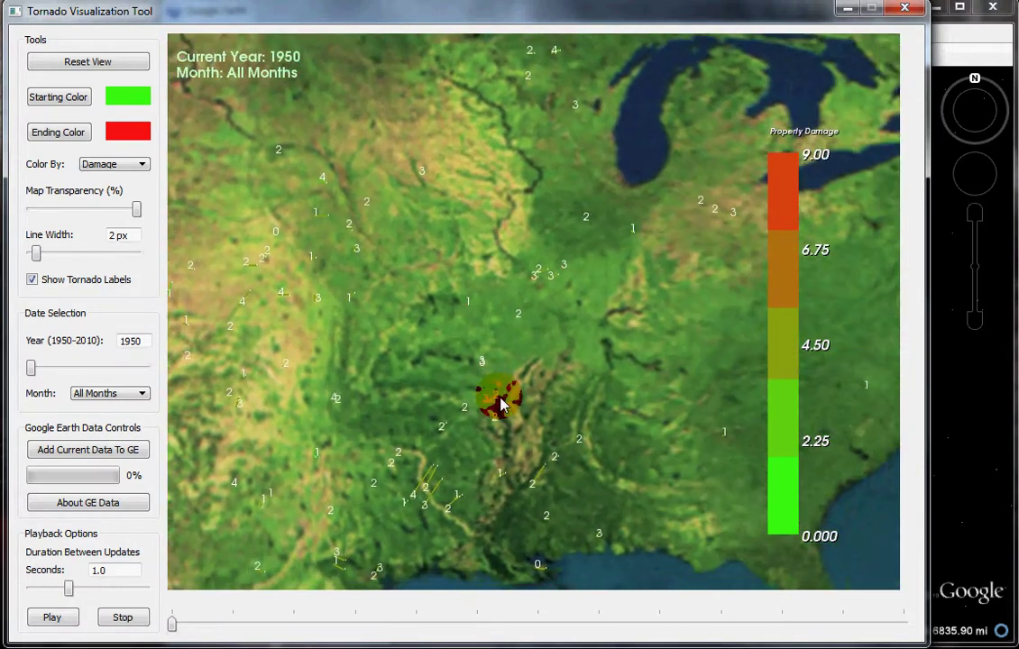
pyautogui.scroll(3, 507, 395)
pyautogui.moveTo(696, 333); pyautogui.dragTo(561, 439)
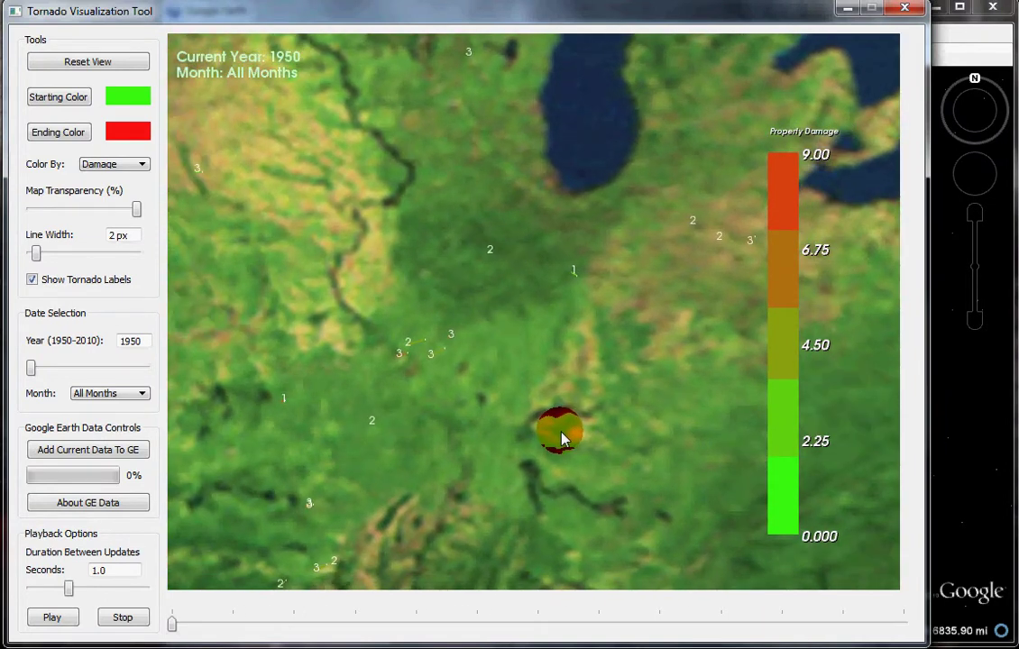
pyautogui.scroll(1, 561, 440)
pyautogui.moveTo(370, 478); pyautogui.dragTo(580, 417)
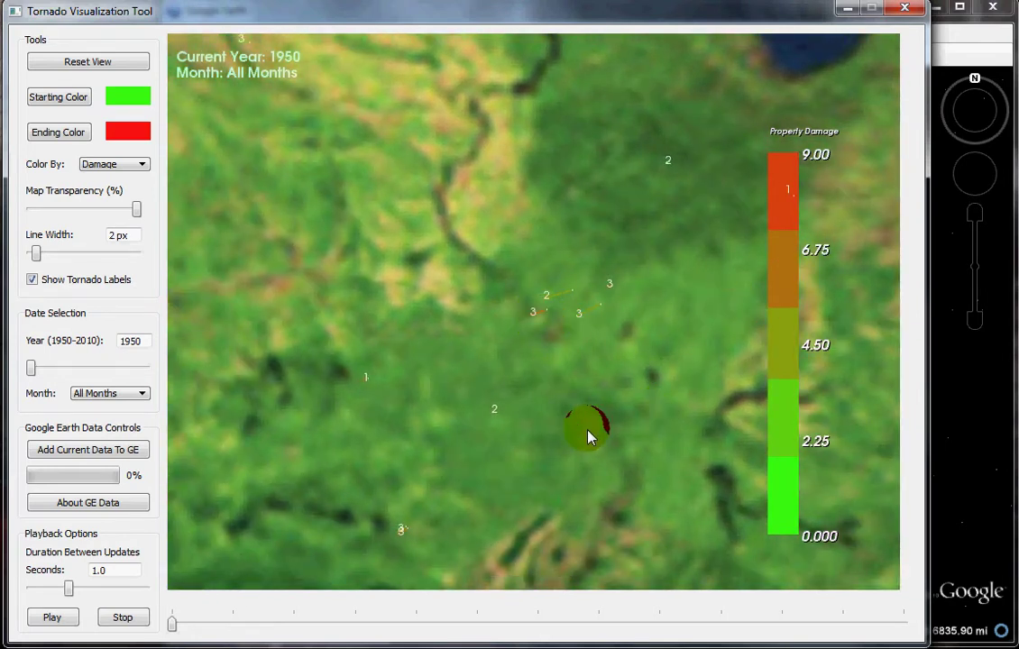
pyautogui.scroll(-4, 716, 445)
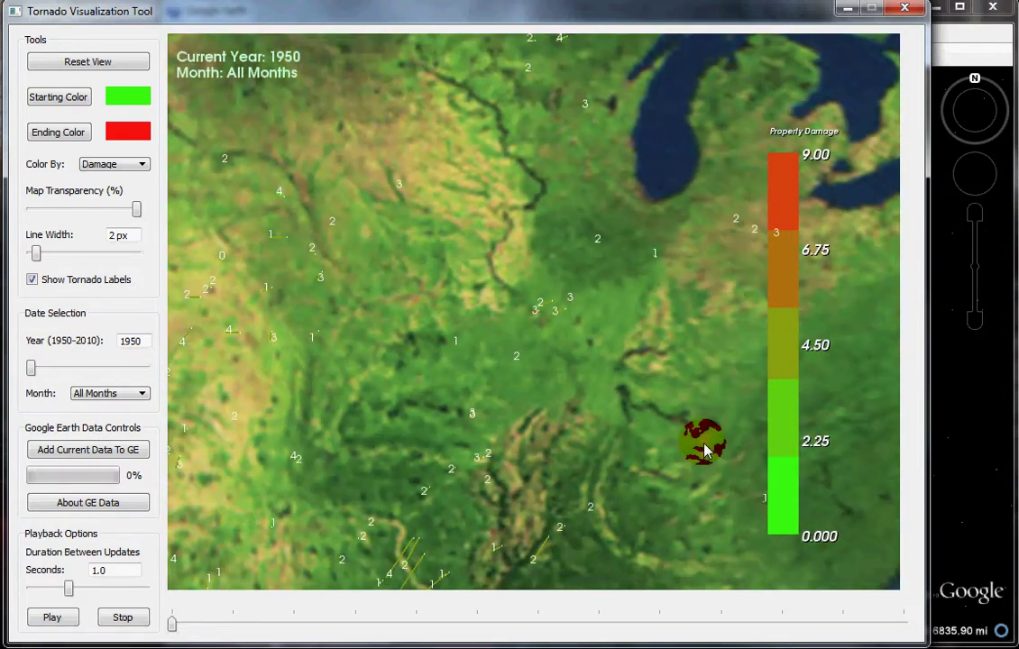
pyautogui.moveTo(420, 397); pyautogui.dragTo(625, 291)
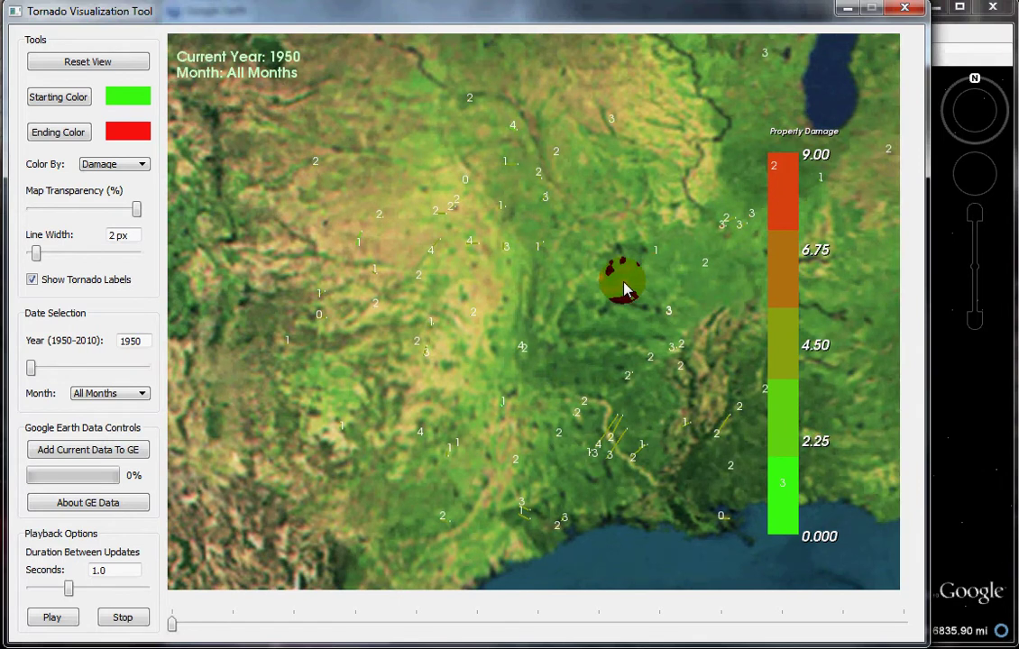
# Hide the map imagery with the lowest Map Transparency setting and change the ending color to blue
pyautogui.moveTo(137, 210); pyautogui.dragTo(30, 211)
pyautogui.scroll(3, 496, 331)
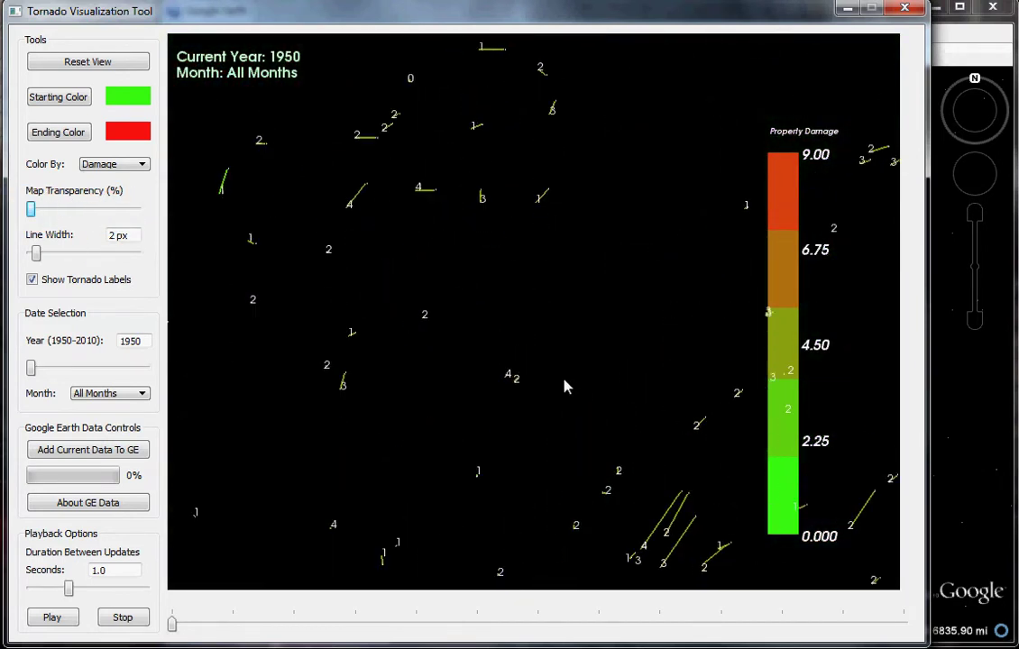
pyautogui.click(33, 132)
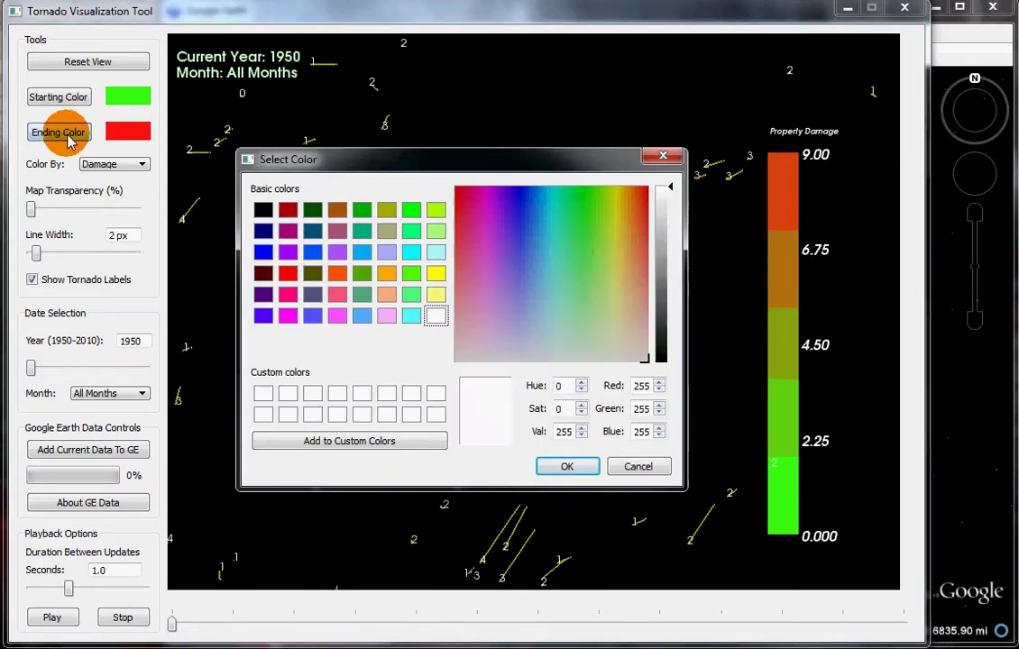
pyautogui.click(564, 265)
pyautogui.moveTo(564, 269); pyautogui.dragTo(524, 190)
pyautogui.click(568, 467)
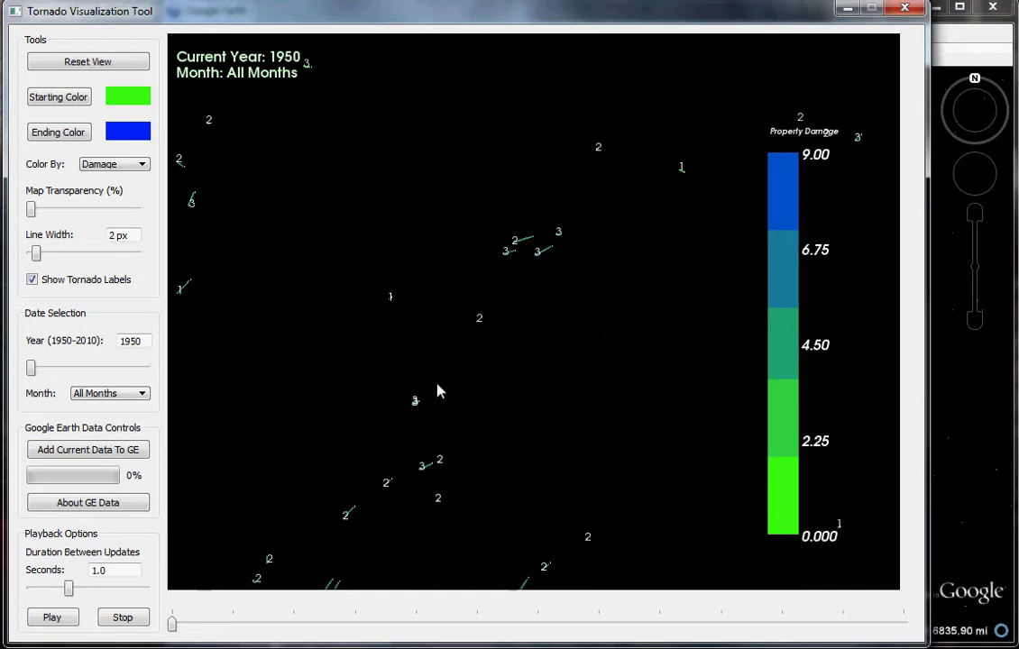
# Raise Map Transparency to its maximum to bring the map imagery back
pyautogui.click(31, 209)
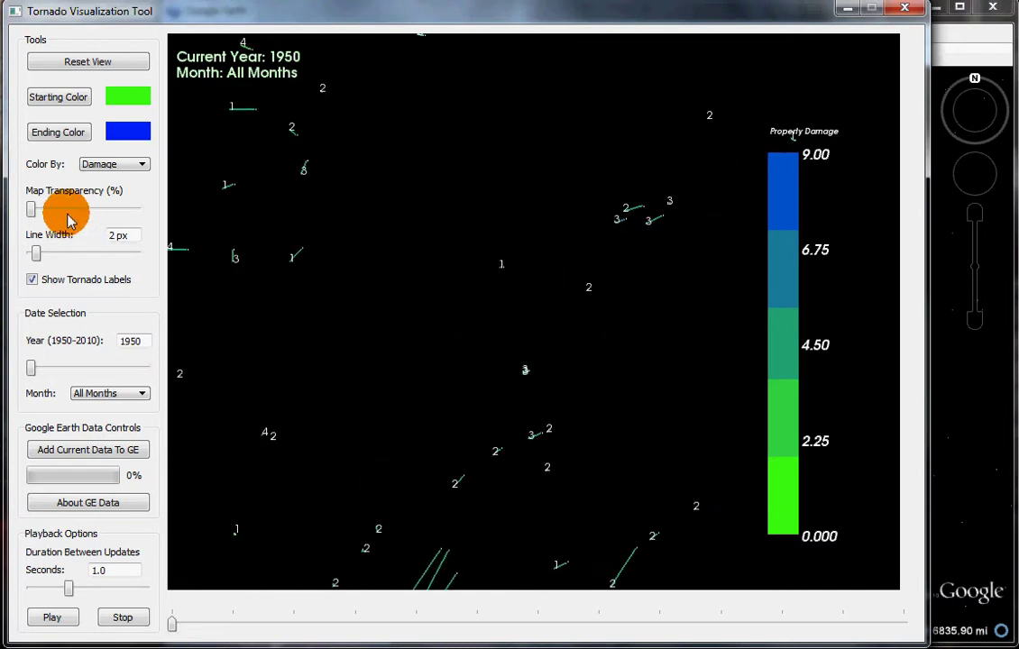
pyautogui.moveTo(33, 215); pyautogui.dragTo(168, 217)
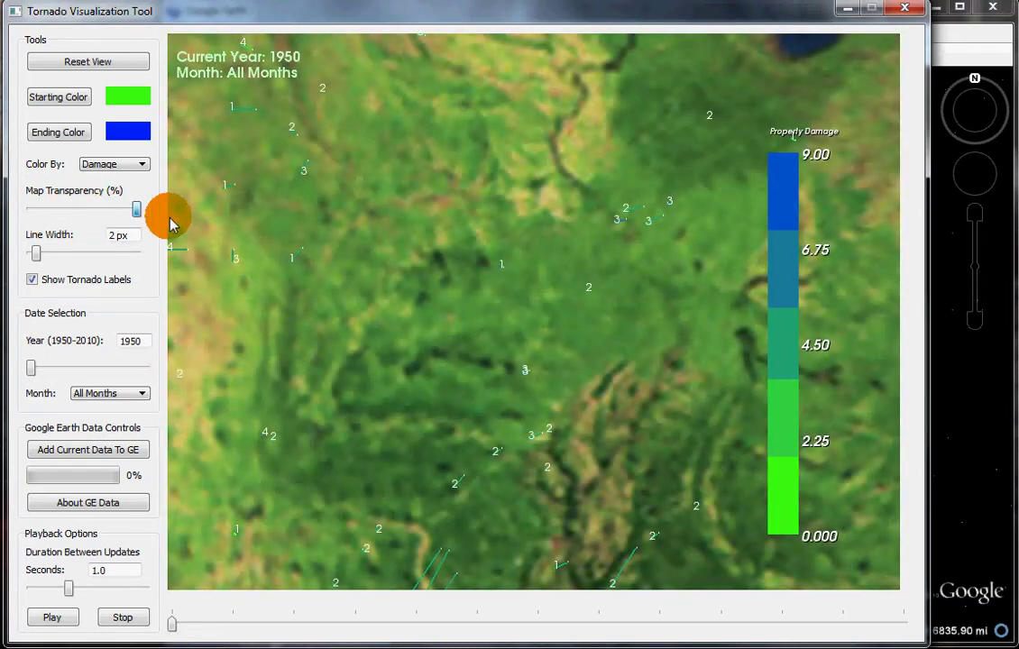
# Try a line width of 14 px for the tornado tracks and reduce it to 8 px
pyautogui.moveTo(36, 253); pyautogui.dragTo(102, 271)
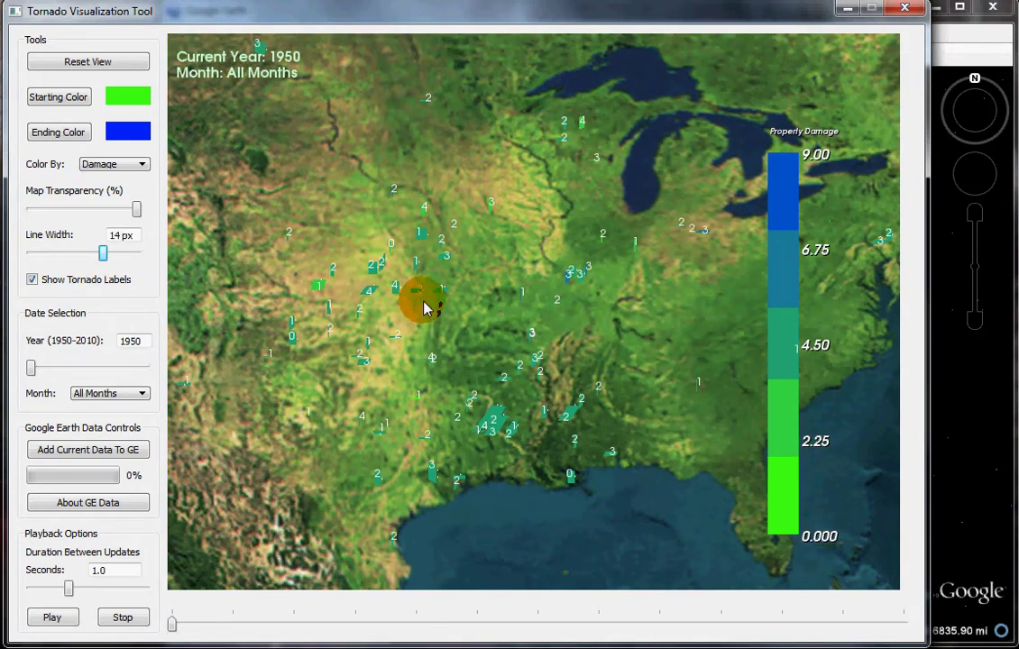
pyautogui.scroll(-3, 357, 248)
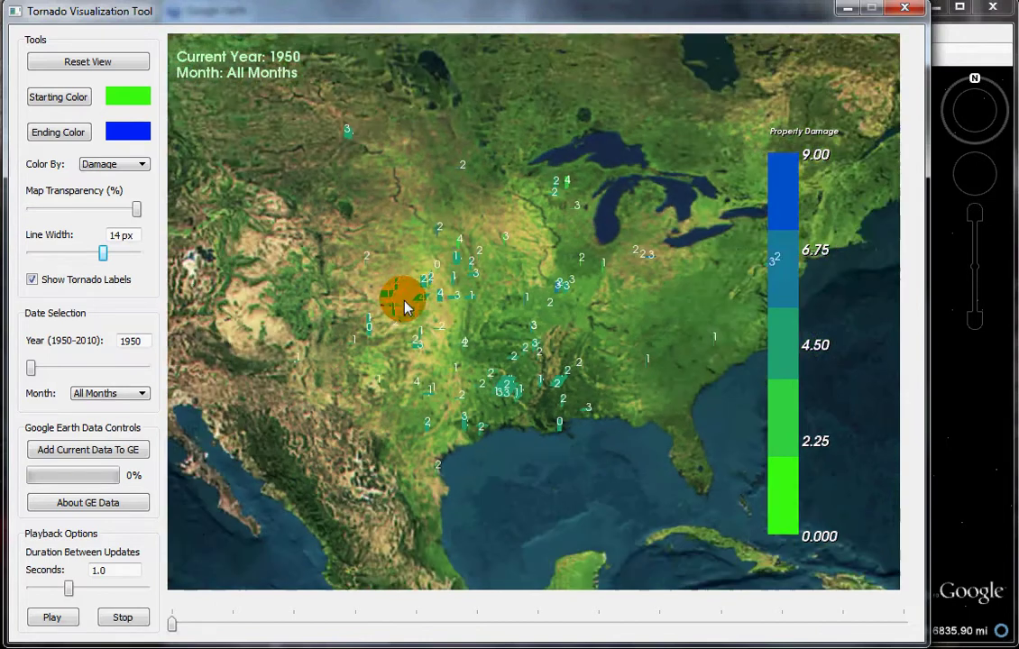
pyautogui.scroll(3, 433, 320)
pyautogui.moveTo(103, 253); pyautogui.dragTo(67, 260)
pyautogui.scroll(2, 448, 349)
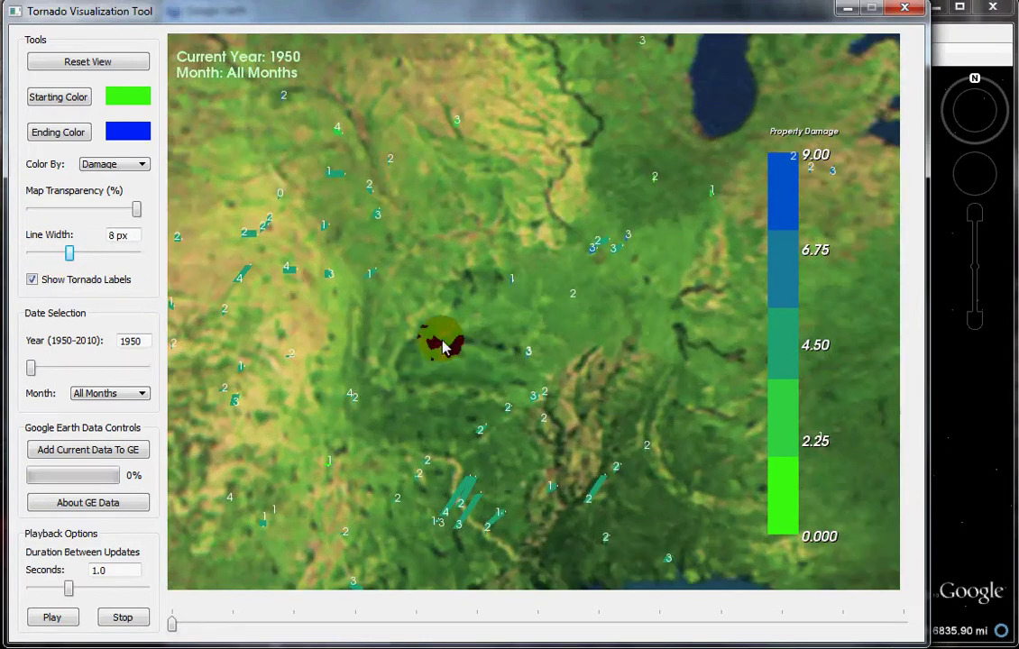
# Turn the tornado labels off and back on
pyautogui.click(32, 280)
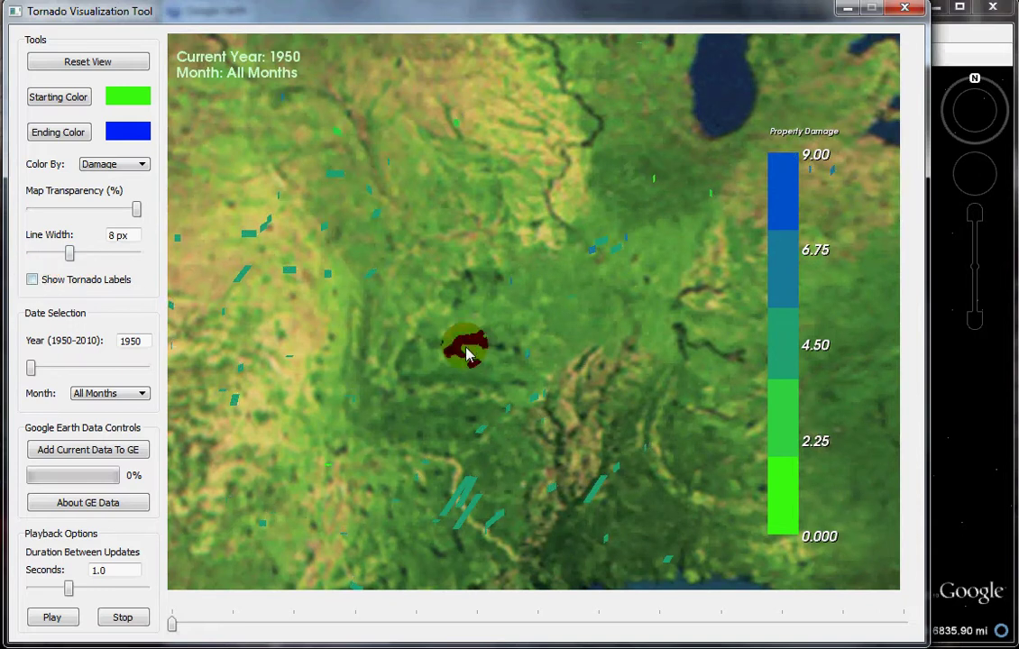
pyautogui.moveTo(136, 210)
pyautogui.mouseDown()
pyautogui.moveTo(15, 216)
pyautogui.moveTo(138, 197)
pyautogui.mouseUp()
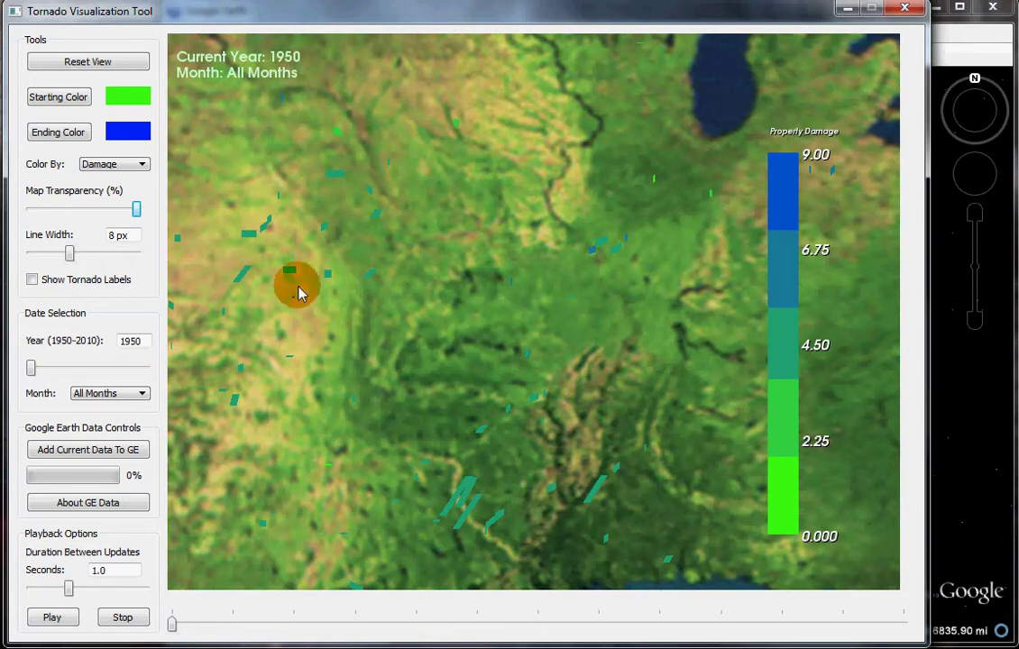
pyautogui.click(31, 280)
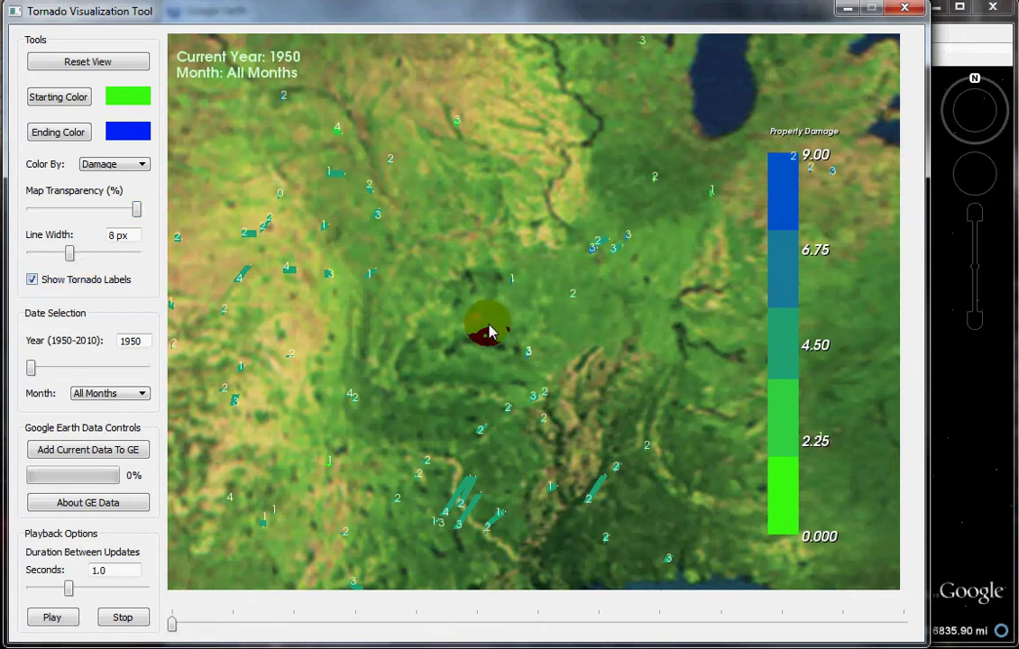
# Show the tornadoes of the year 1980
pyautogui.scroll(-3, 487, 334)
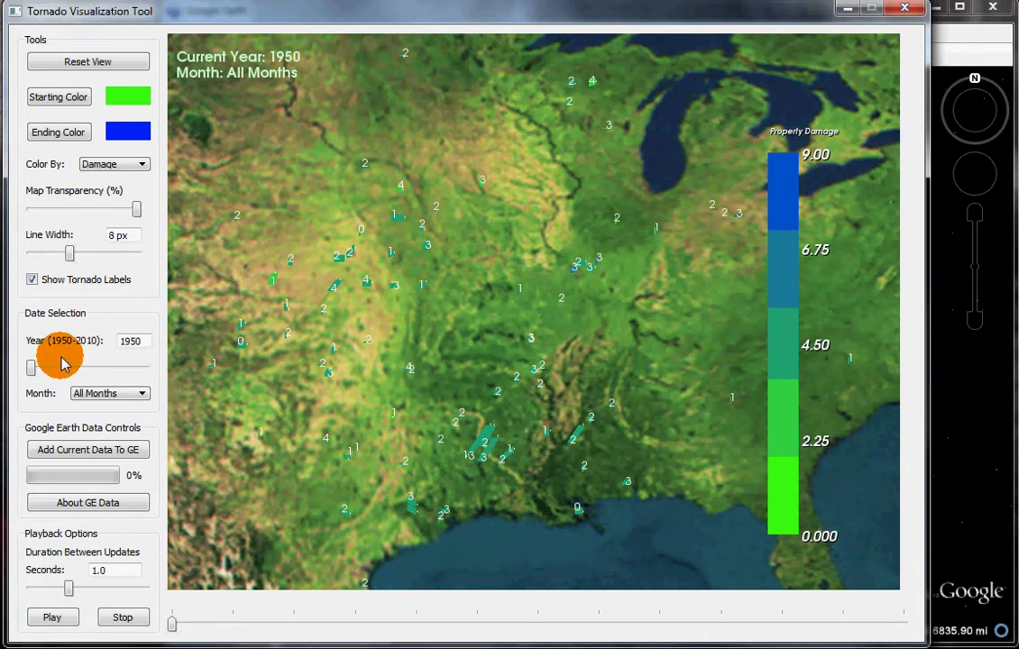
pyautogui.moveTo(31, 373); pyautogui.dragTo(87, 368)
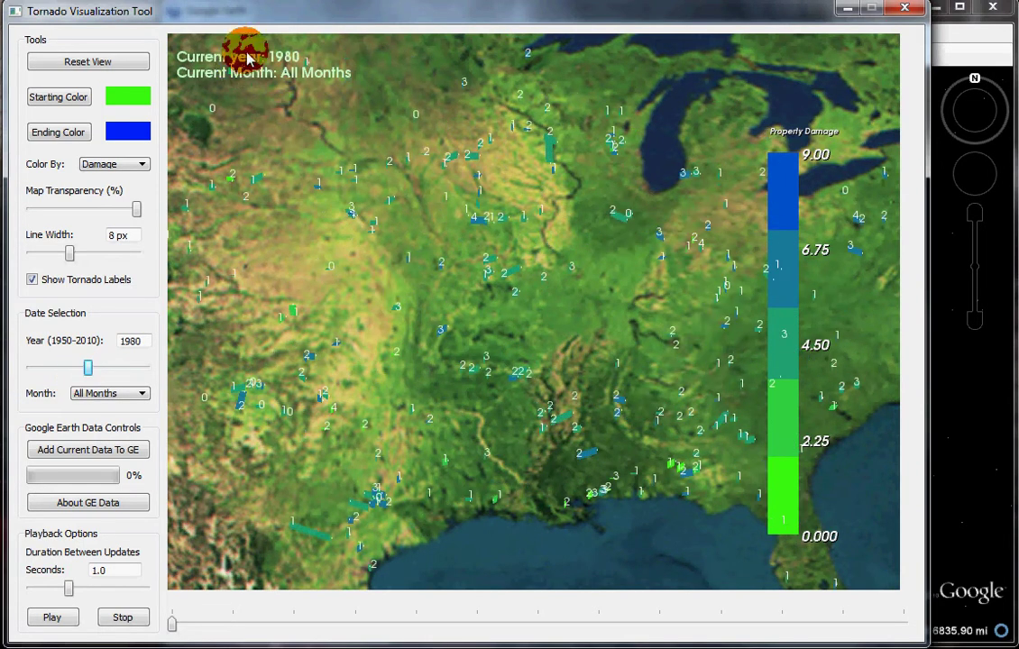
pyautogui.click(95, 397)
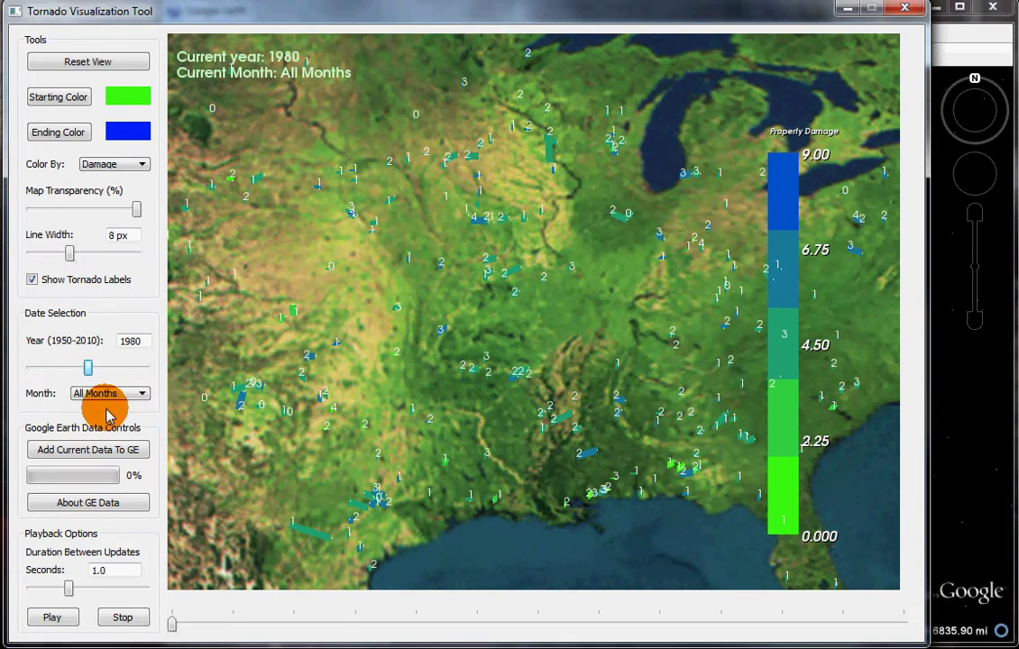
# Switch the displayed year to 1972 and return it to 1980
pyautogui.moveTo(90, 375)
pyautogui.mouseDown()
pyautogui.moveTo(132, 379)
pyautogui.moveTo(77, 379)
pyautogui.moveTo(50, 365)
pyautogui.moveTo(73, 367)
pyautogui.mouseUp()
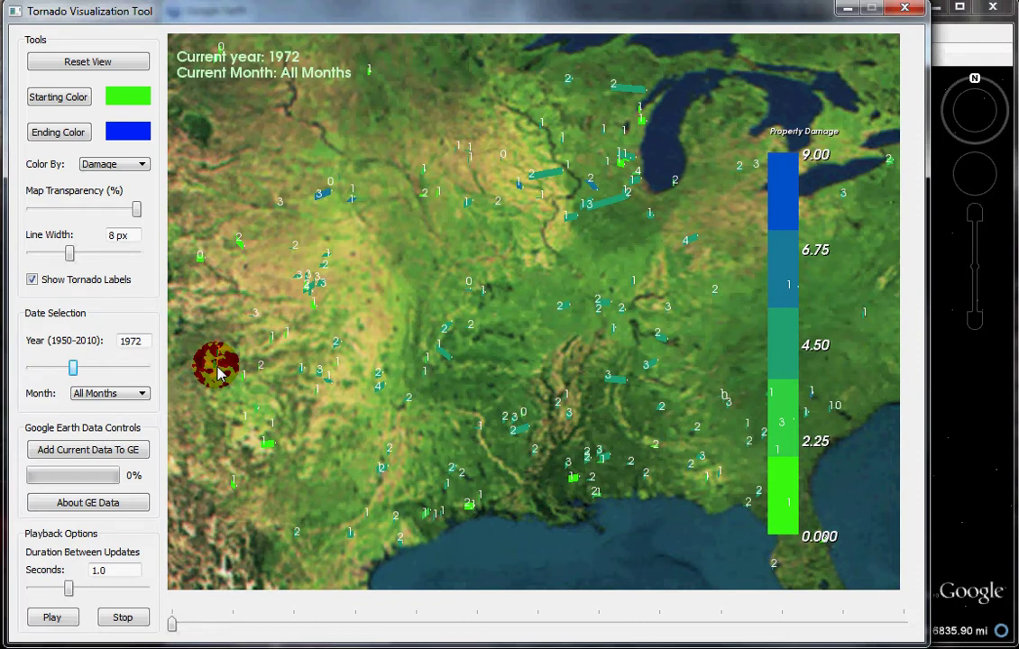
pyautogui.moveTo(74, 367)
pyautogui.mouseDown()
pyautogui.moveTo(140, 375)
pyautogui.moveTo(53, 377)
pyautogui.moveTo(87, 366)
pyautogui.mouseUp()
# Limit the 1980 tornado data on the map to January
pyautogui.click(102, 394)
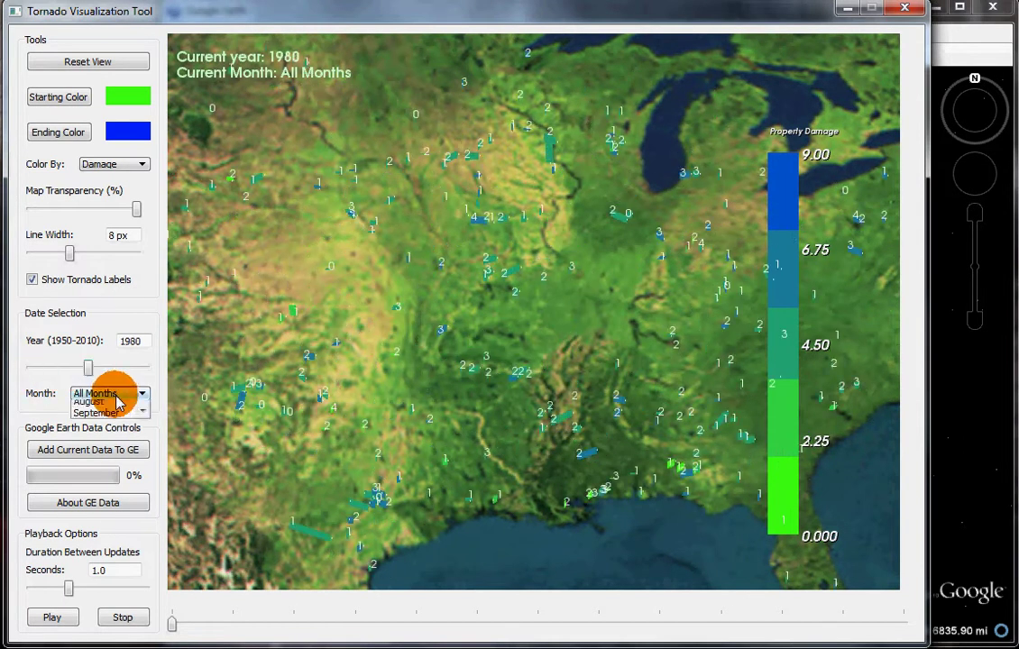
pyautogui.click(99, 418)
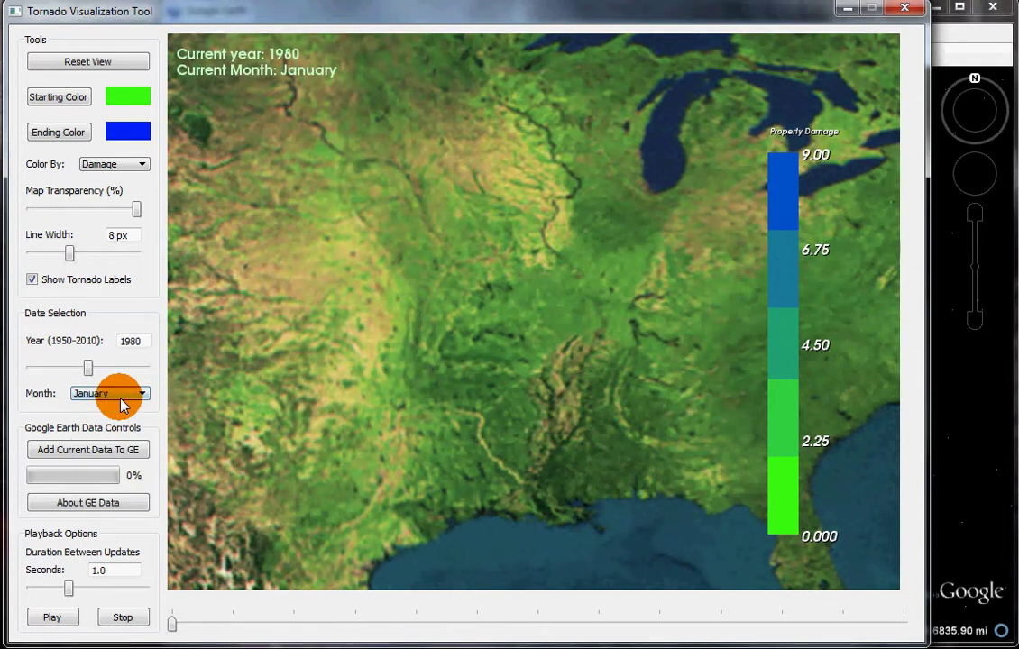
pyautogui.scroll(-5, 505, 420)
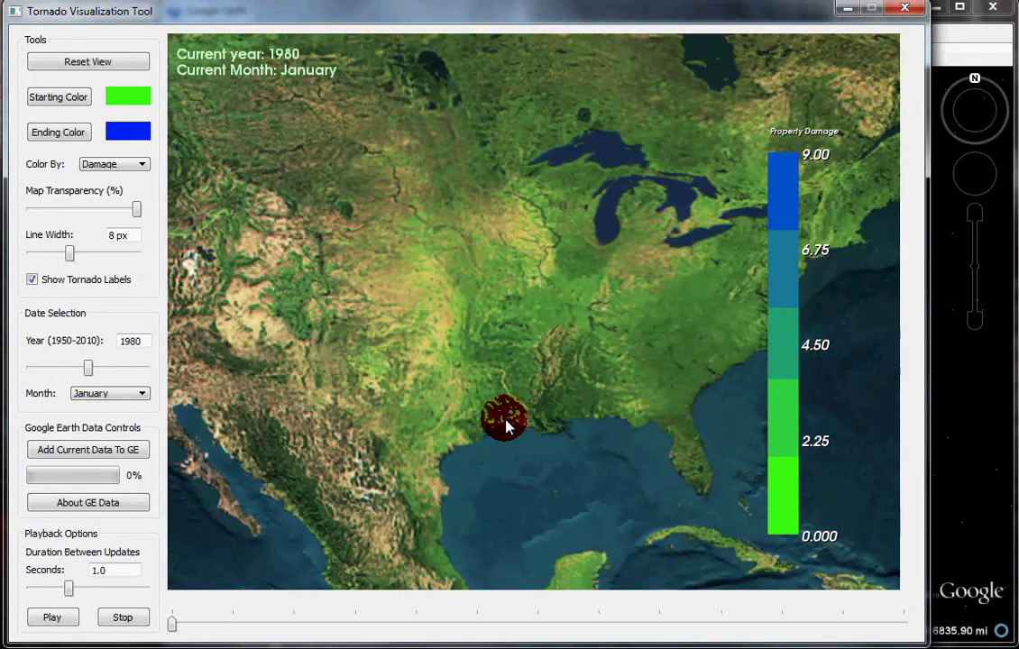
pyautogui.scroll(-6, 506, 421)
pyautogui.scroll(3, 497, 412)
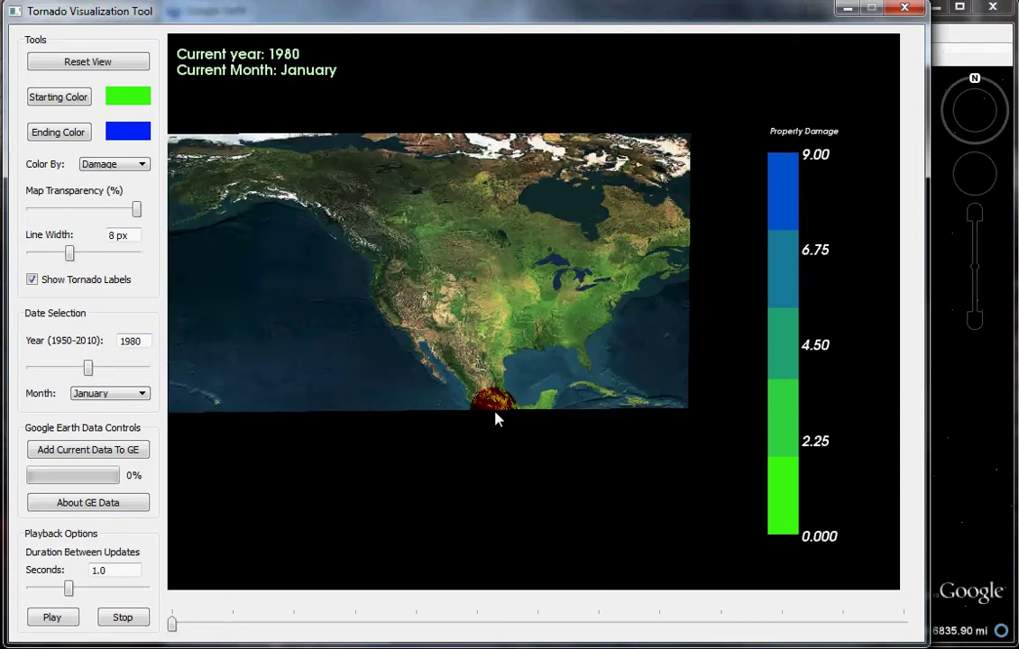
# Show the 1980 tornadoes for June and for August over the central and eastern United States
pyautogui.click(122, 397)
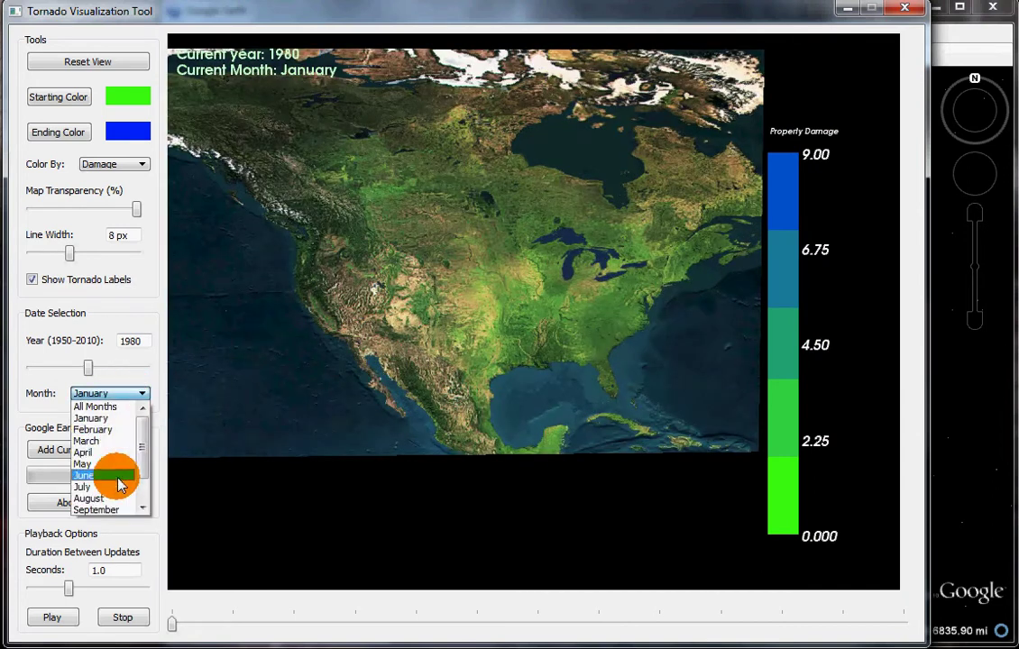
pyautogui.click(115, 480)
pyautogui.scroll(3, 606, 358)
pyautogui.moveTo(606, 359); pyautogui.dragTo(467, 365)
pyautogui.click(102, 398)
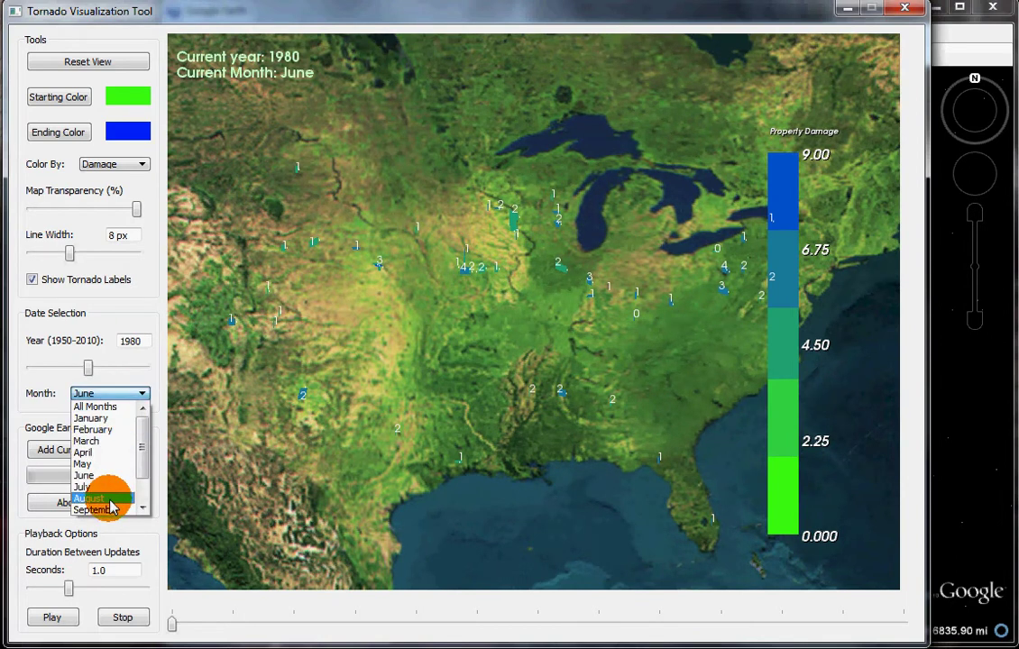
pyautogui.click(107, 504)
# Set the displayed month to February and the year to 2004
pyautogui.click(128, 397)
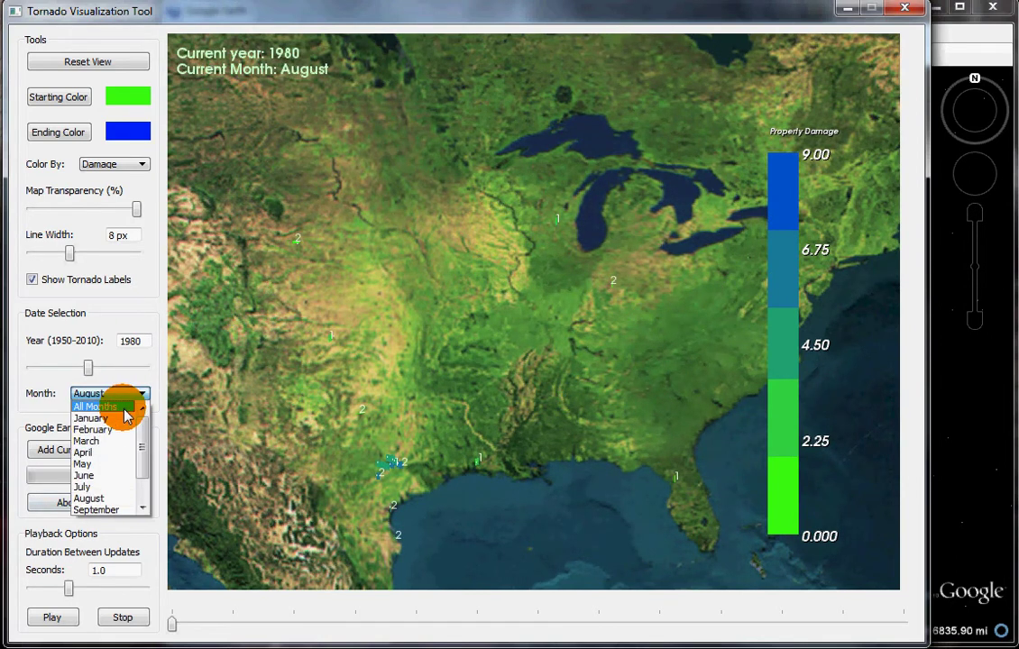
pyautogui.click(116, 430)
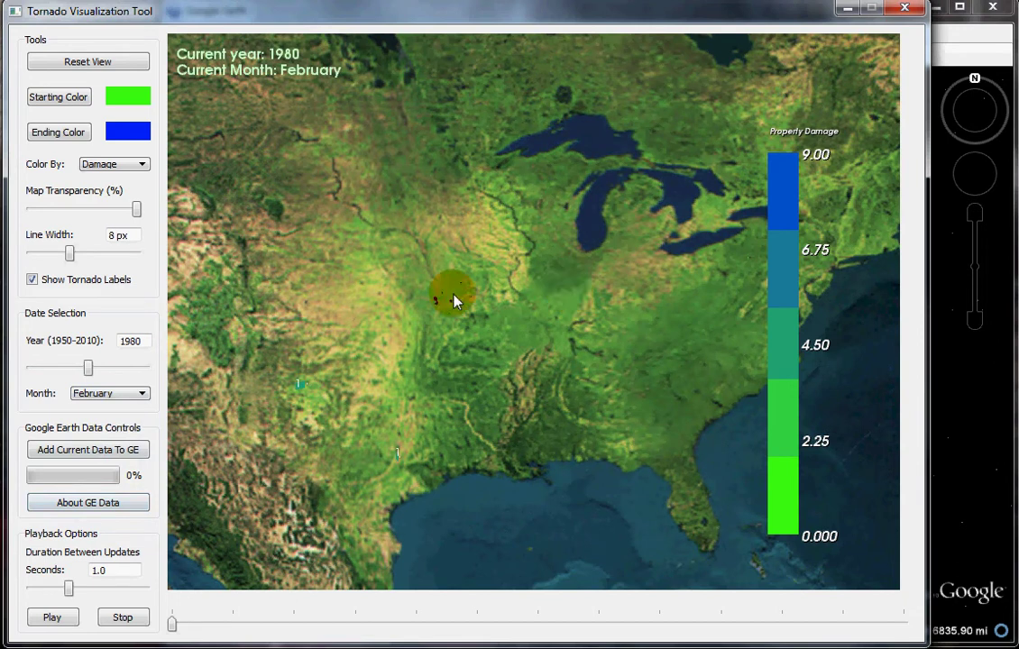
pyautogui.moveTo(91, 371); pyautogui.dragTo(138, 378)
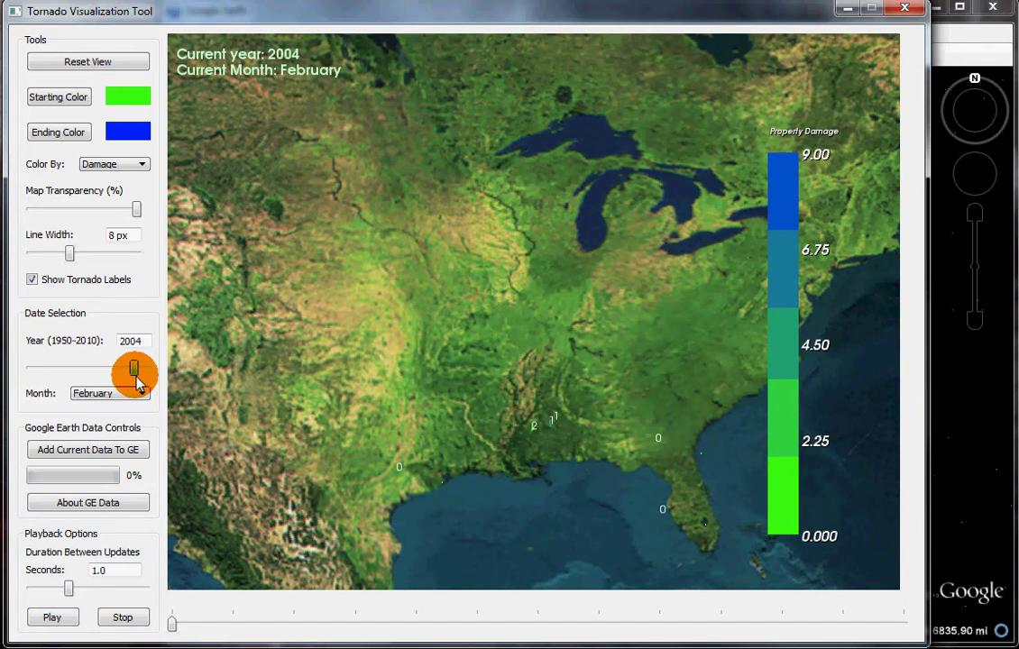
# Set the duration between playback updates to 3 seconds and start playing the 2004 data
pyautogui.click(51, 618)
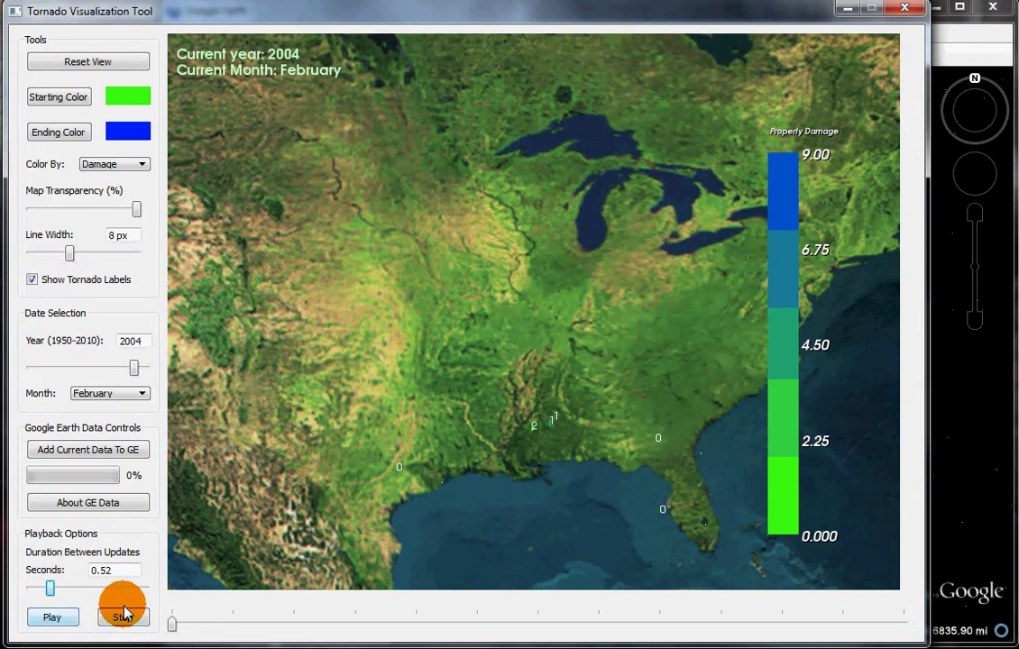
pyautogui.click(72, 618)
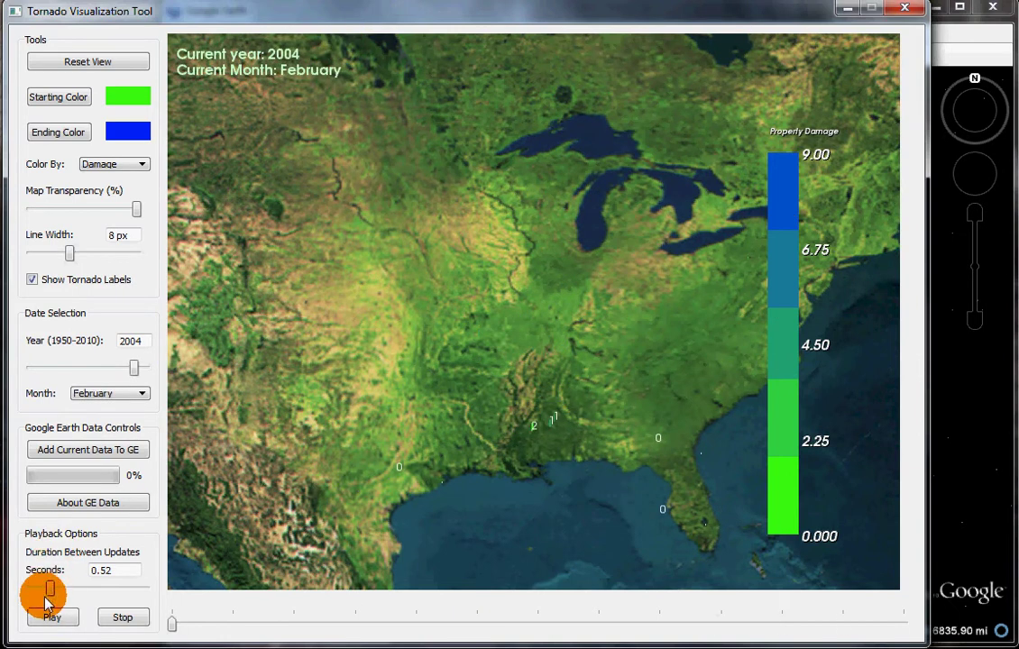
pyautogui.moveTo(41, 593); pyautogui.dragTo(144, 591)
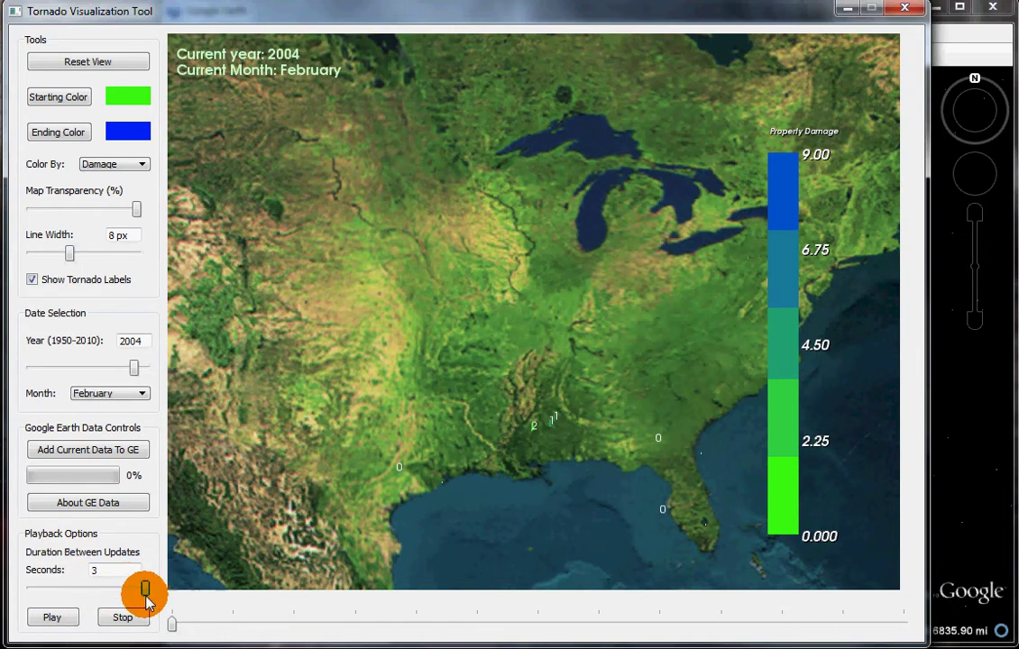
pyautogui.click(57, 618)
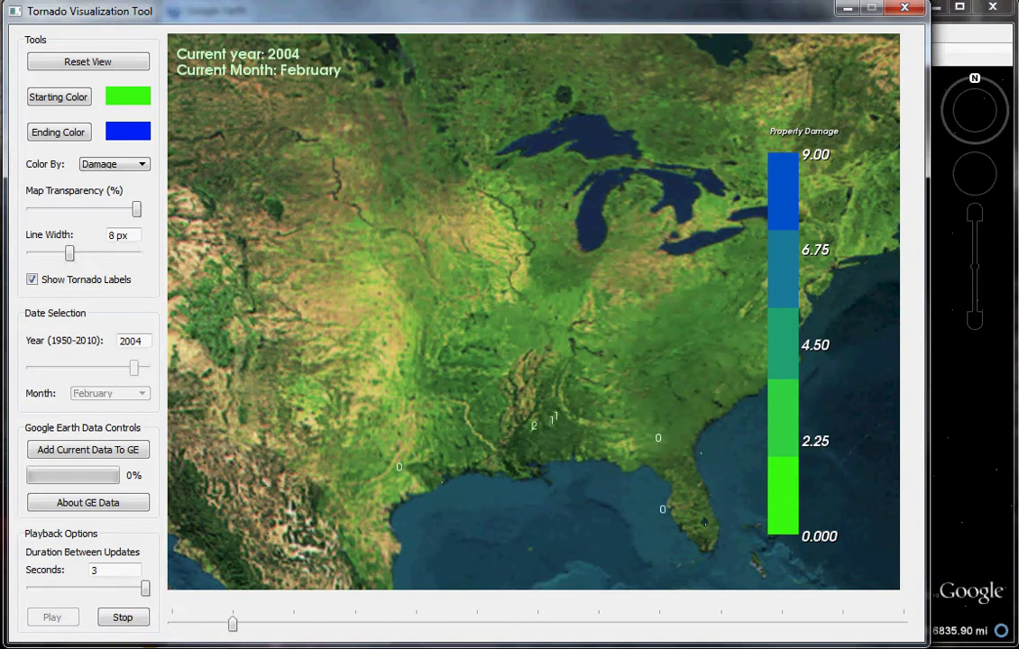
# Follow the monthly playback of 2004 tornadoes across the central United States and stop it
pyautogui.scroll(-4, 405, 291)
pyautogui.moveTo(534, 320); pyautogui.dragTo(295, 405)
pyautogui.scroll(7, 551, 420)
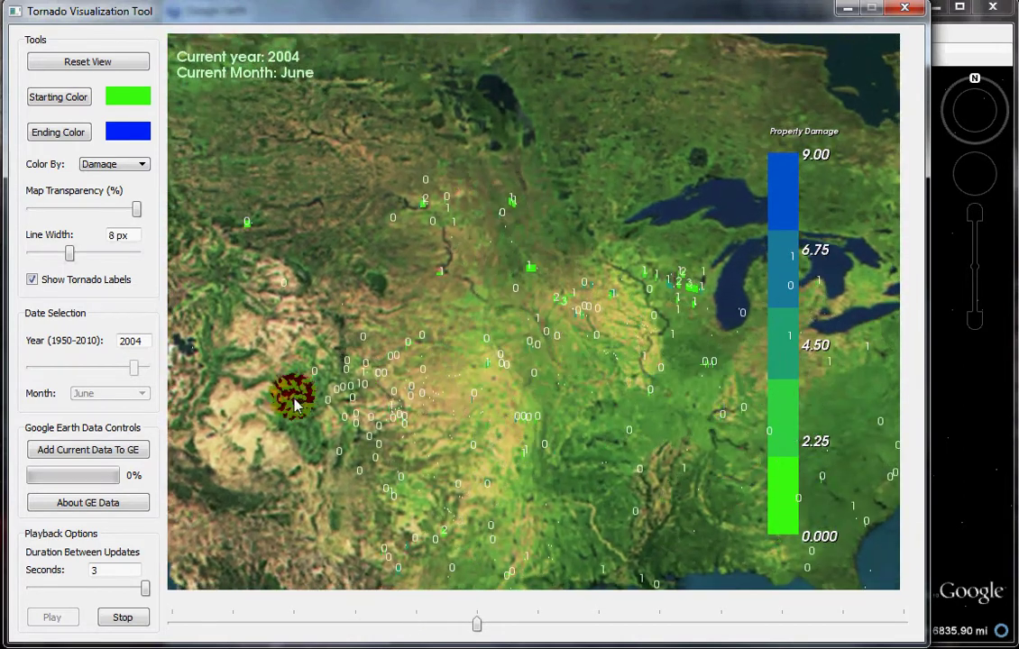
pyautogui.click(603, 483)
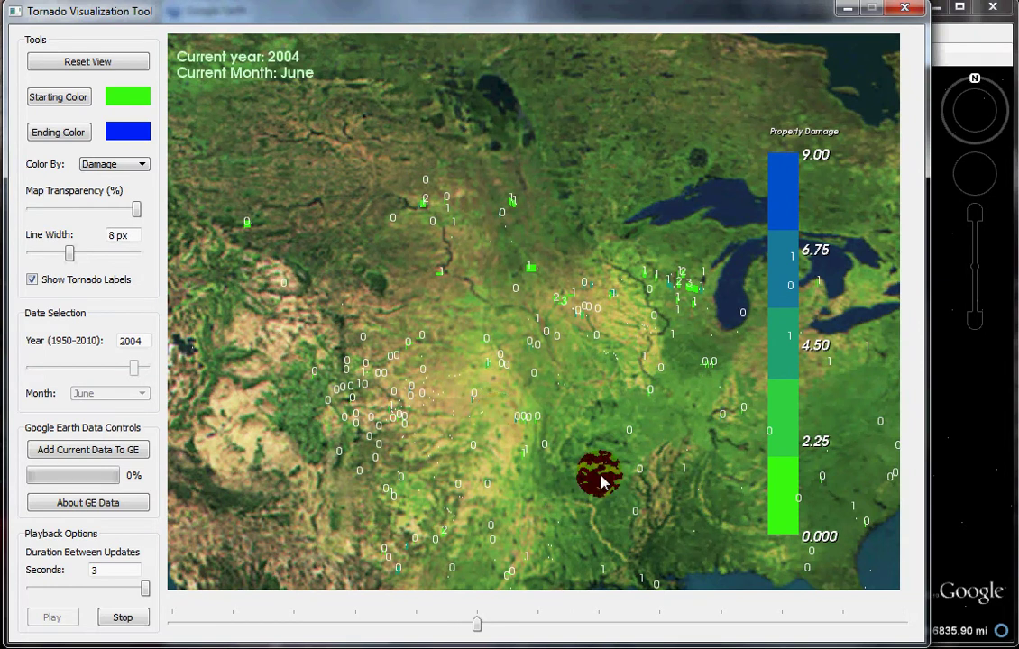
pyautogui.moveTo(630, 431); pyautogui.dragTo(577, 313)
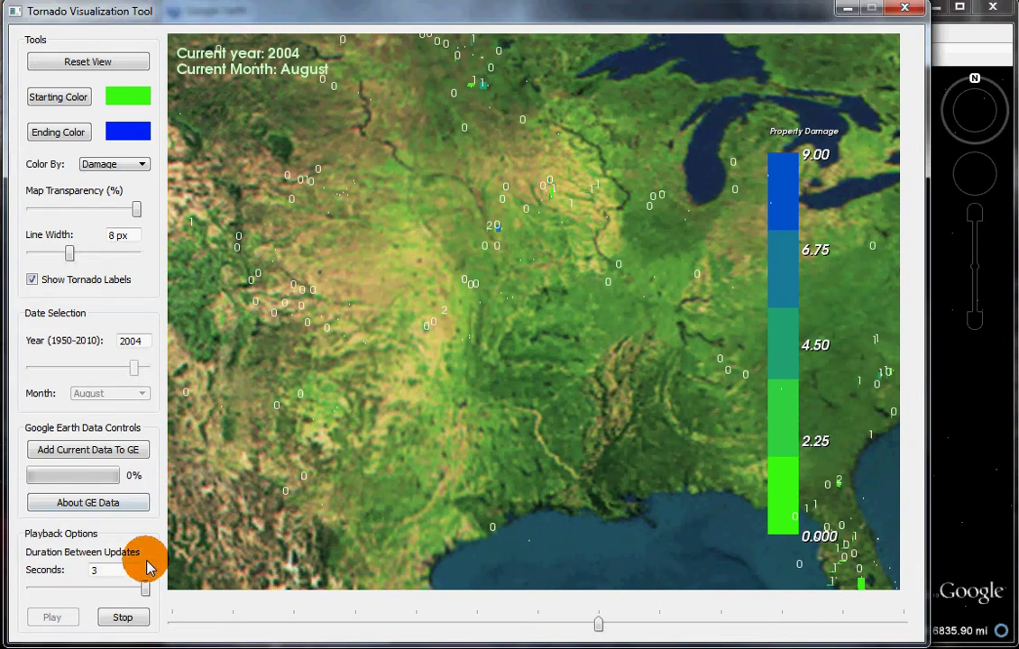
pyautogui.click(131, 617)
pyautogui.moveTo(503, 327); pyautogui.dragTo(486, 305)
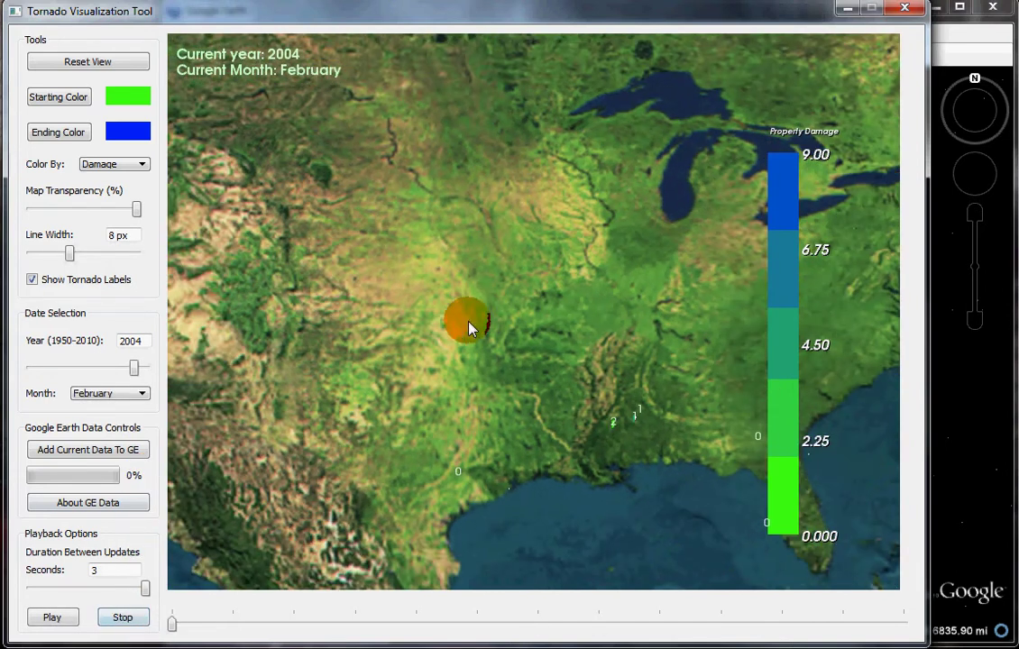
# Show the tornadoes of May 2004 and color them by tornado width
pyautogui.click(118, 395)
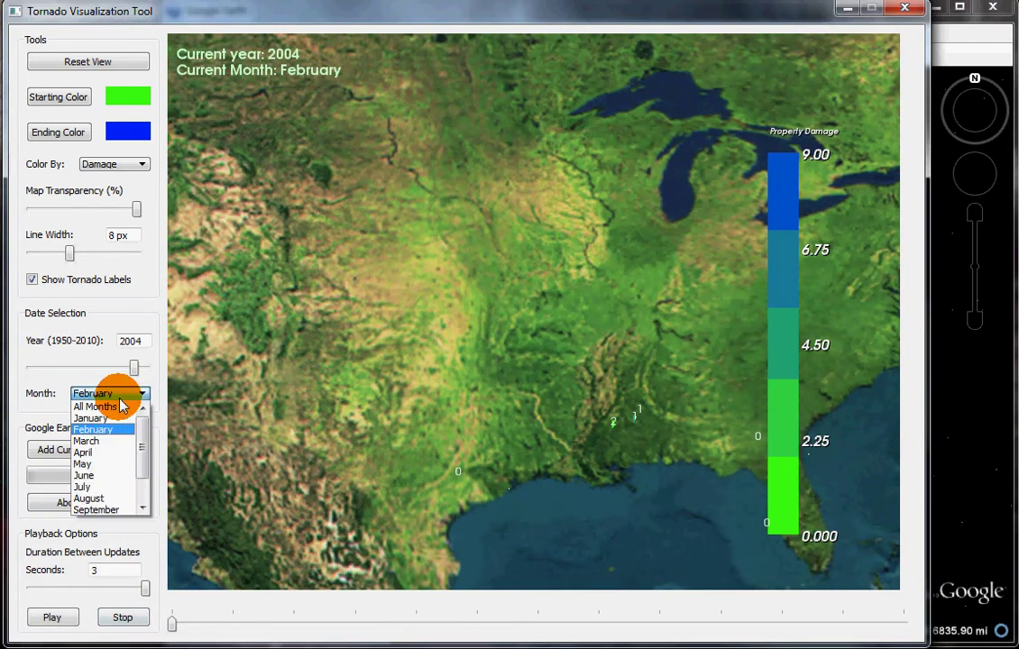
pyautogui.click(110, 464)
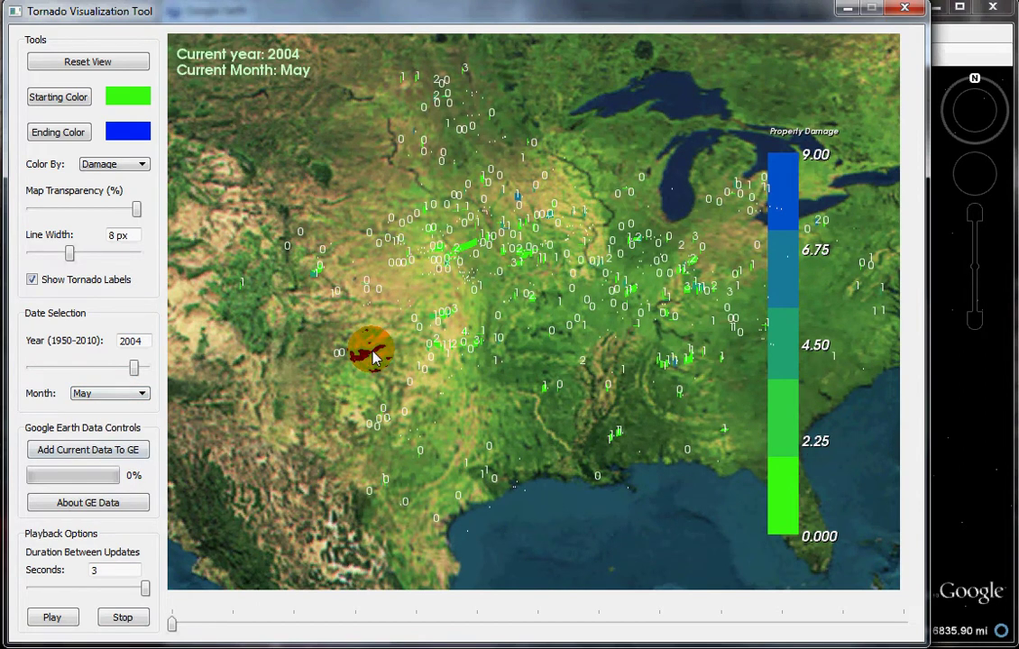
pyautogui.click(141, 164)
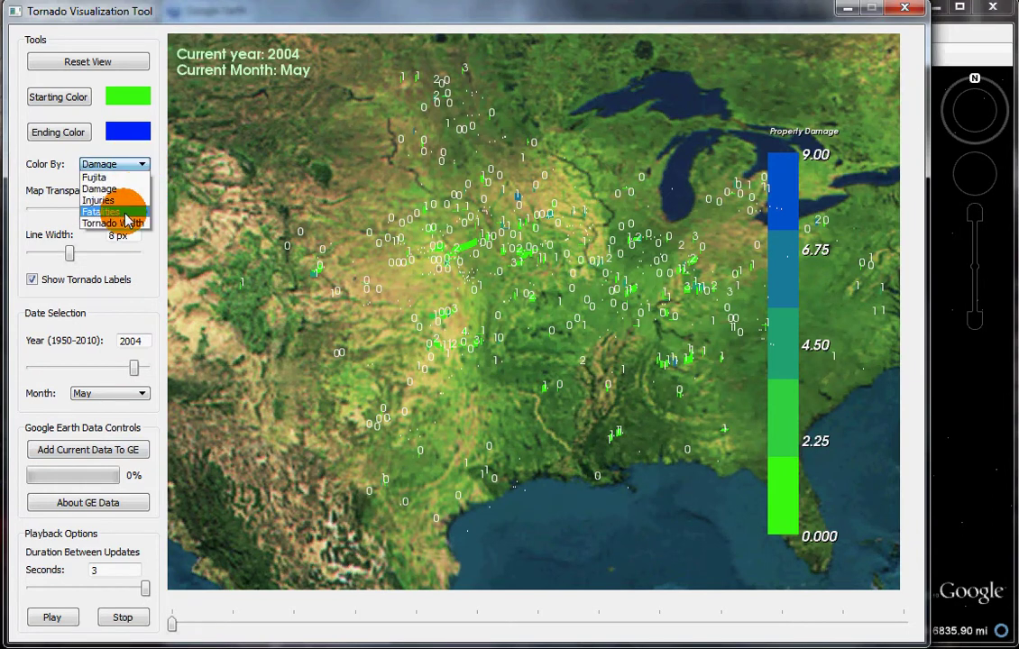
pyautogui.click(113, 223)
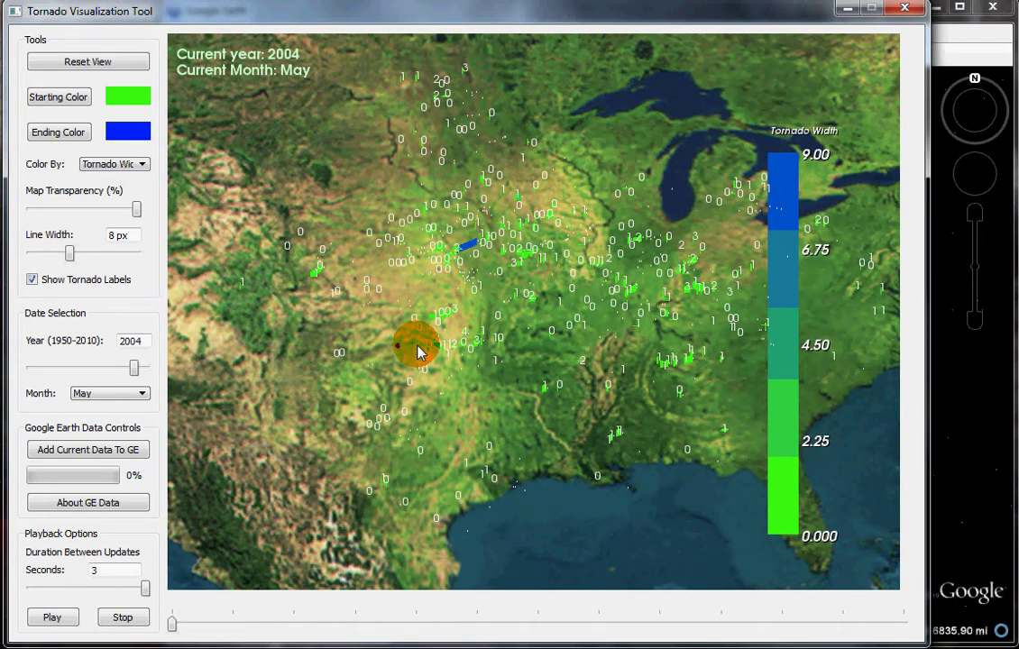
# Examine the long blue tornado track in the central Plains and the shorter tracks around it
pyautogui.scroll(4, 424, 343)
pyautogui.moveTo(412, 263); pyautogui.dragTo(551, 366)
pyautogui.scroll(5, 495, 419)
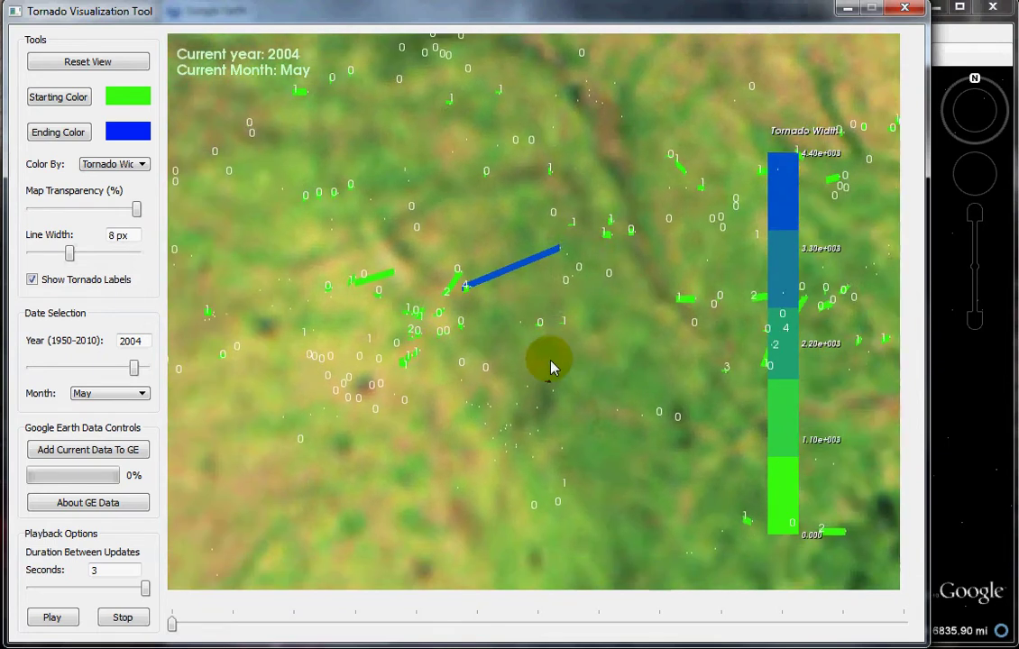
pyautogui.scroll(4, 551, 363)
pyautogui.moveTo(502, 282); pyautogui.dragTo(522, 366)
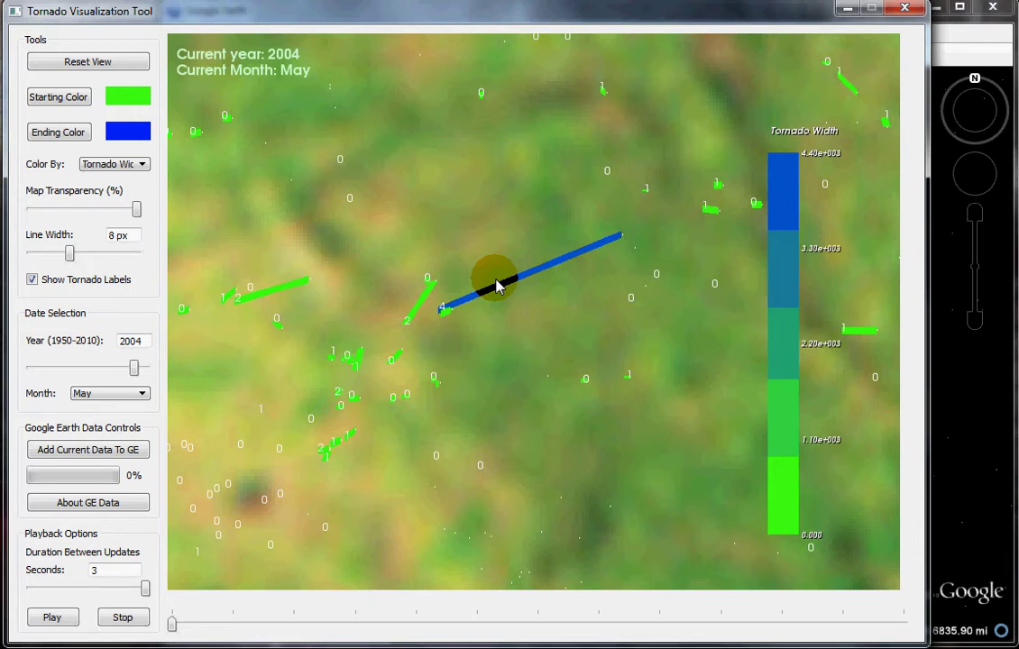
pyautogui.scroll(-3, 528, 315)
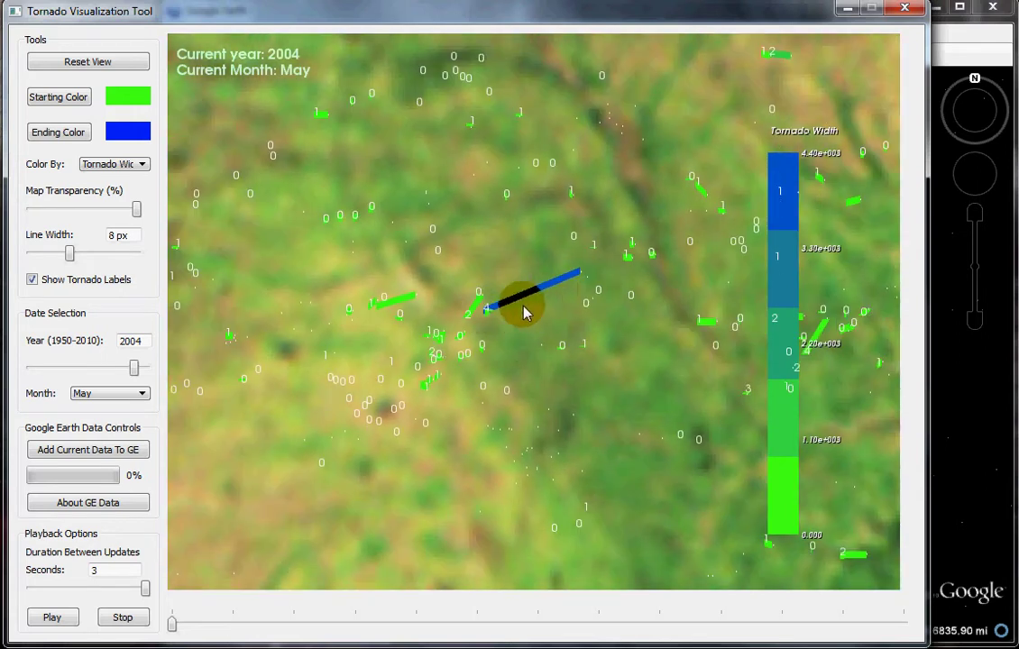
pyautogui.scroll(-3, 523, 334)
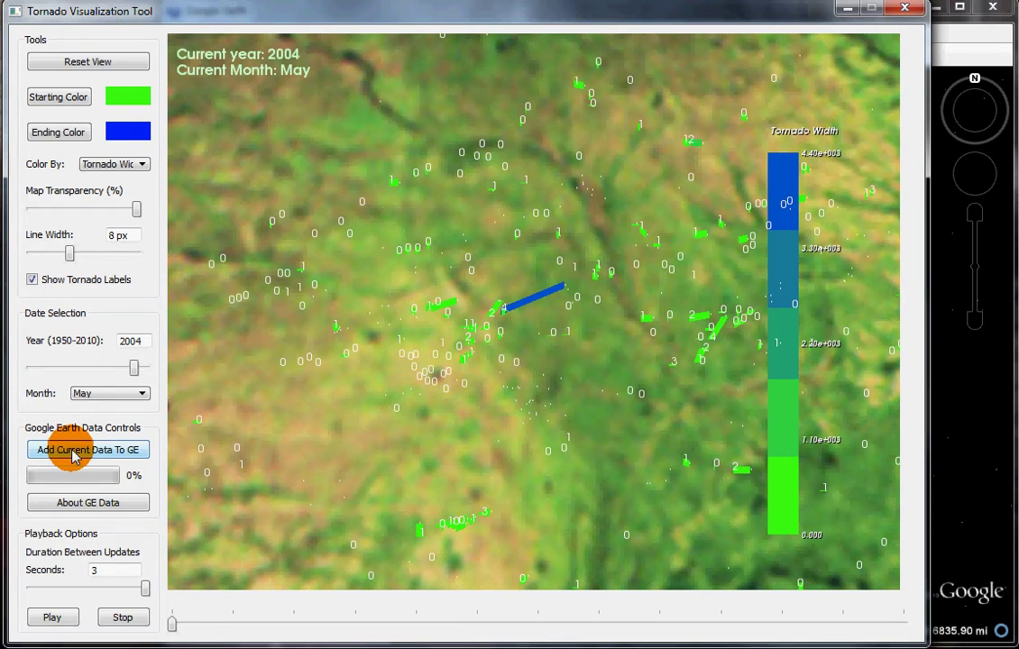
# Add the current May 2004 data to Google Earth and view its placemarks around Kansas and Oklahoma there
pyautogui.click(1013, 388)
pyautogui.moveTo(884, 381); pyautogui.dragTo(837, 394)
pyautogui.click(136, 11)
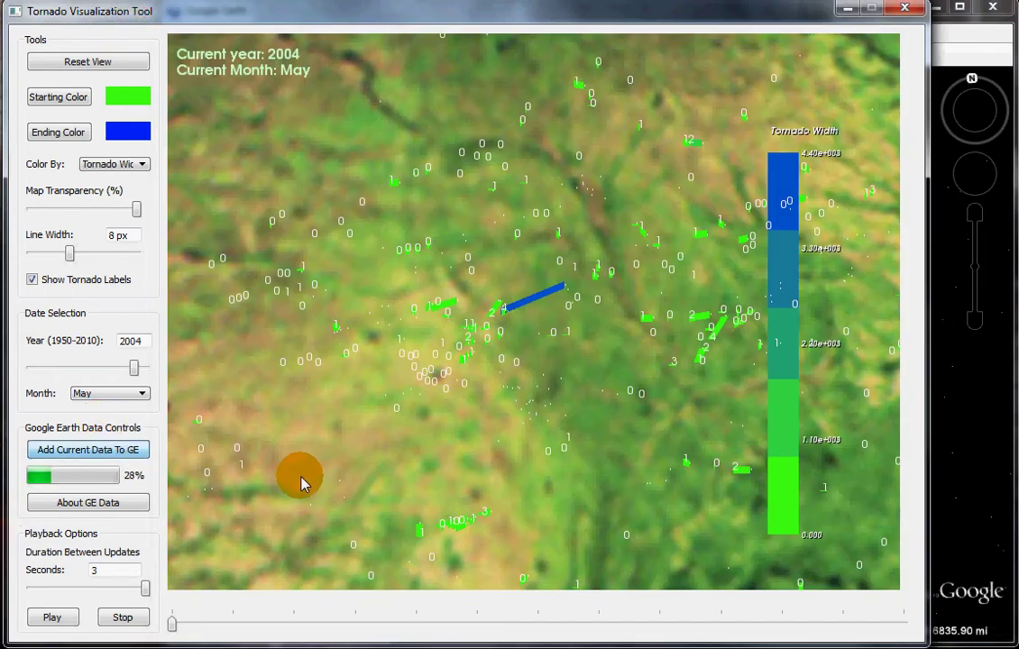
pyautogui.click(978, 461)
pyautogui.click(773, 481)
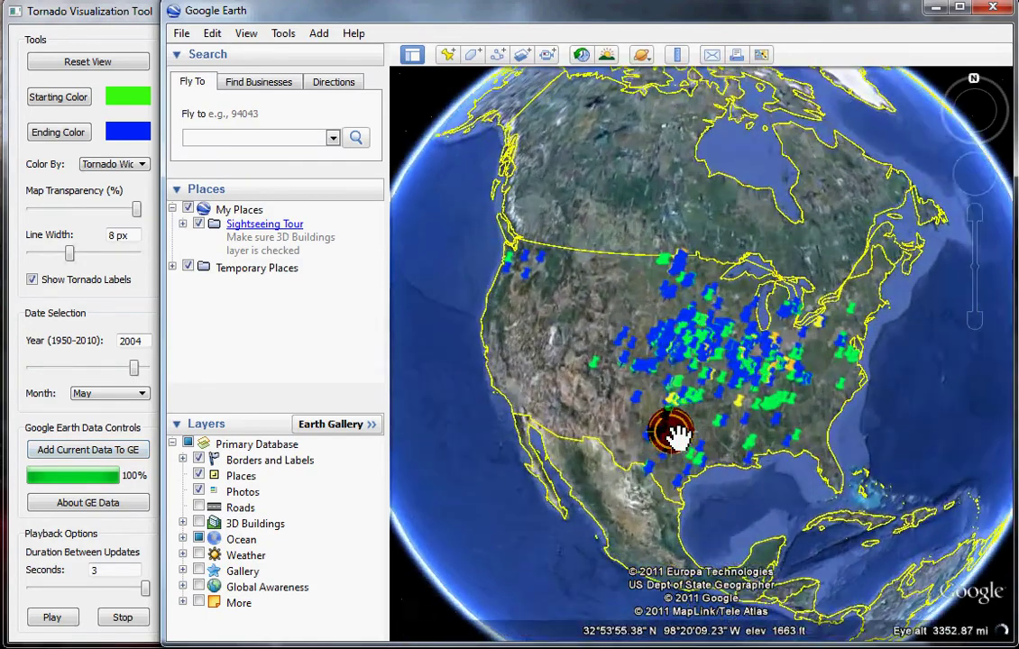
pyautogui.doubleClick(675, 436)
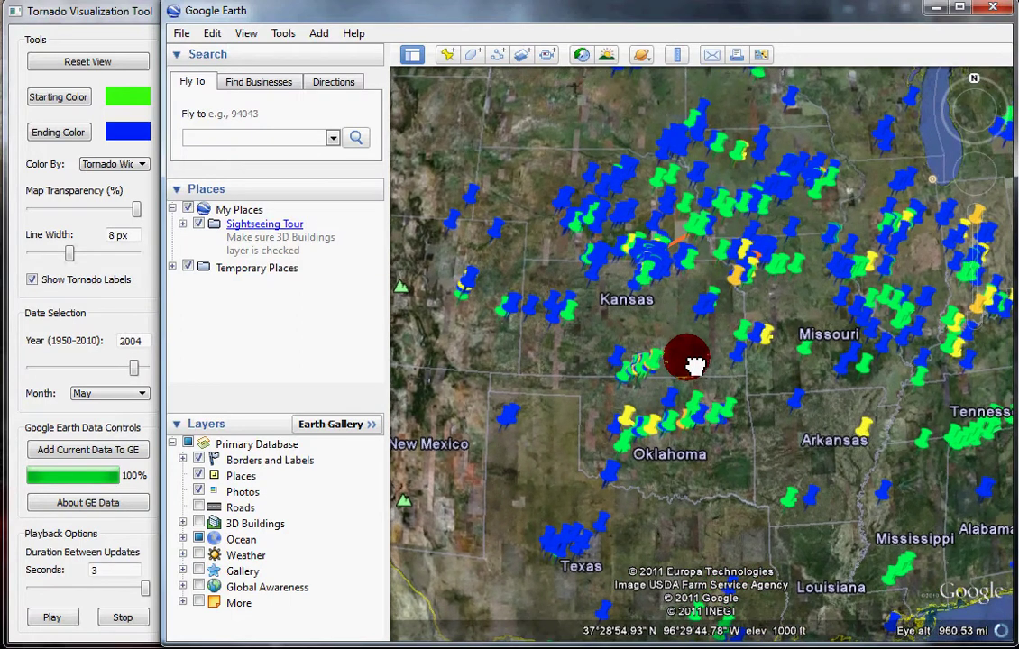
pyautogui.doubleClick(694, 353)
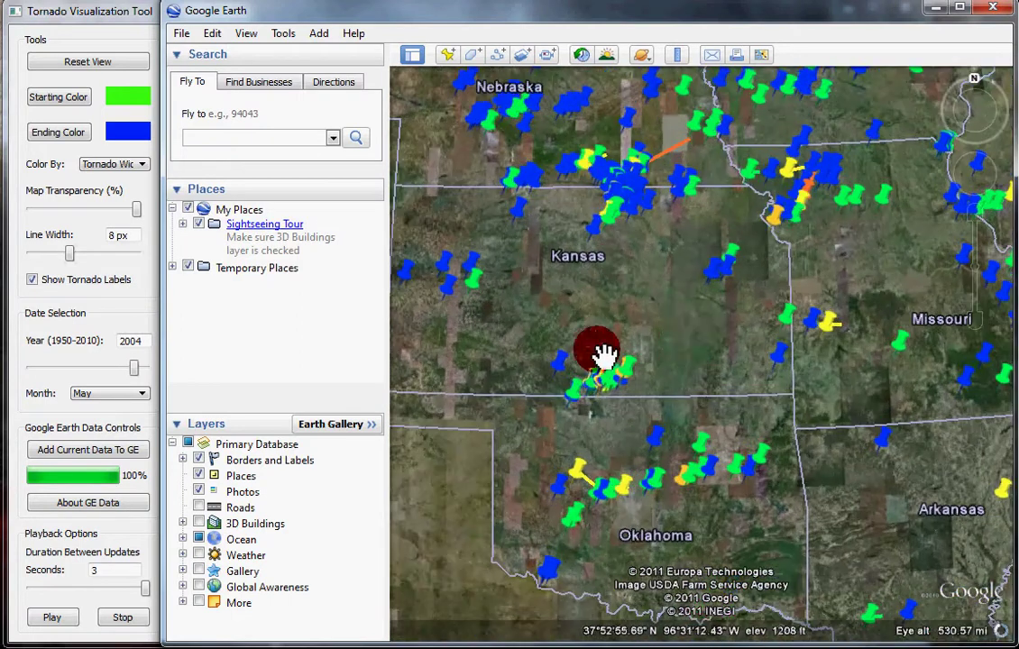
# Read the Tornado Visualization Tool's explanation of the Google Earth data and its Fujita color scheme, and close it
pyautogui.click(126, 505)
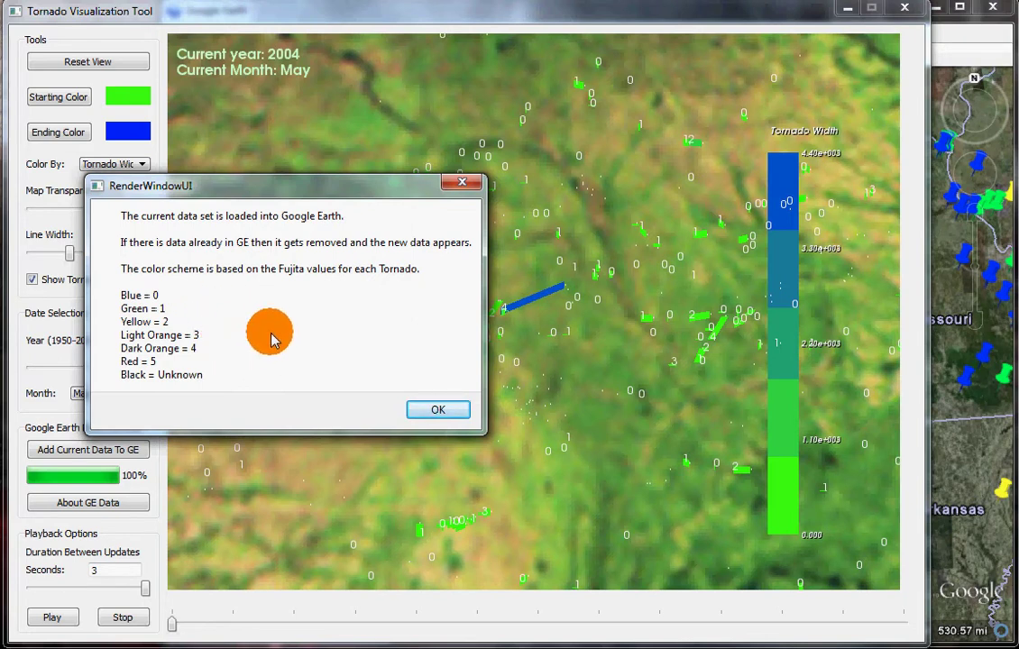
pyautogui.click(442, 411)
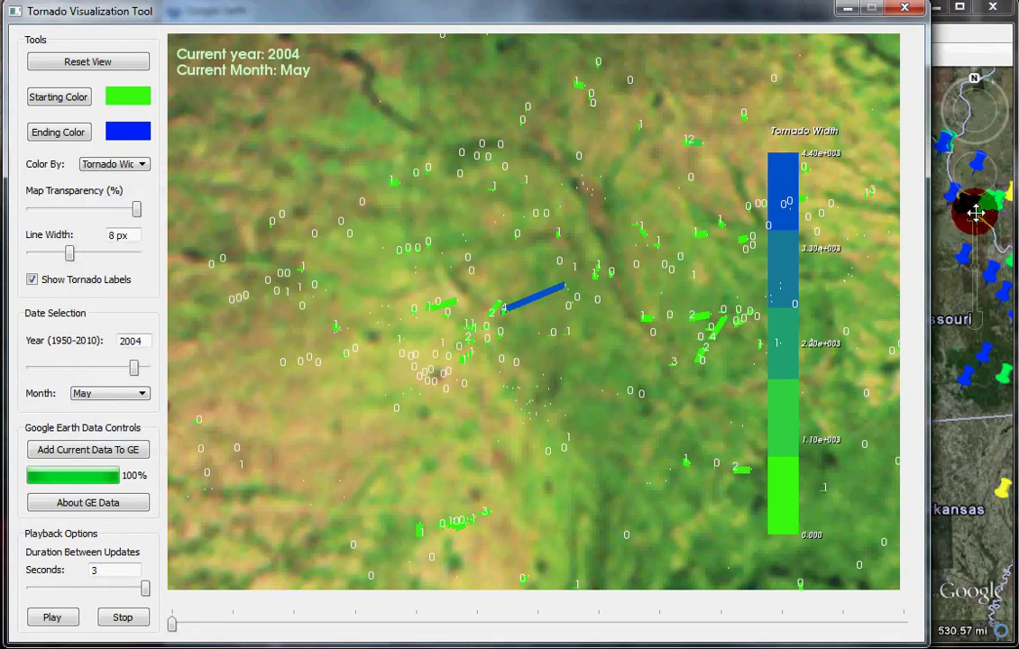
# Switch back to Google Earth and examine the tornado tracks near Fairbury, north of the Kansas border
pyautogui.click(956, 284)
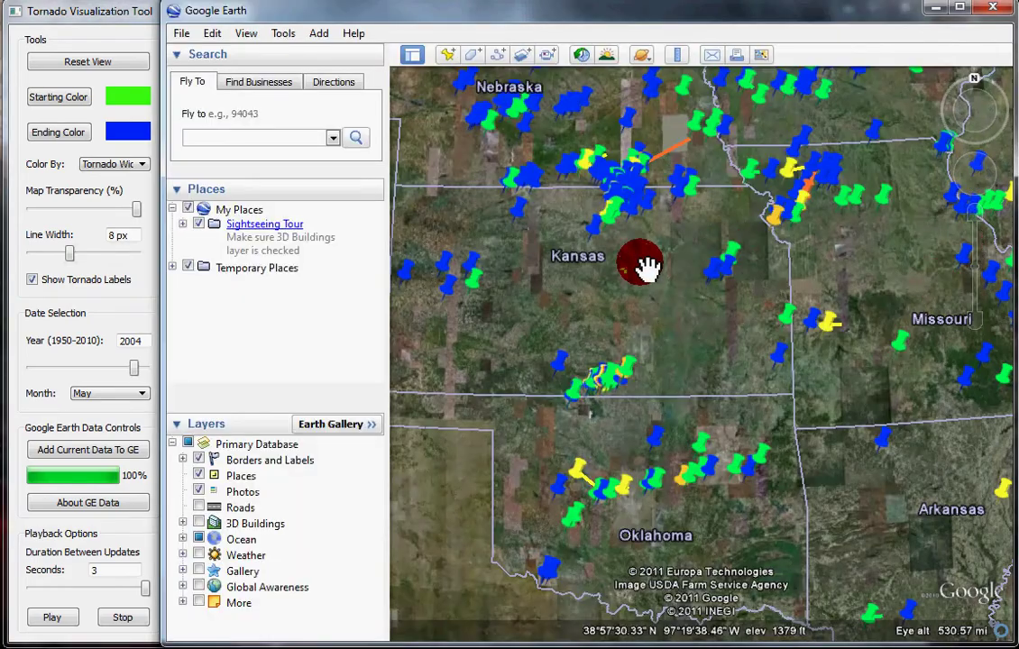
pyautogui.scroll(3, 646, 288)
pyautogui.scroll(5, 645, 280)
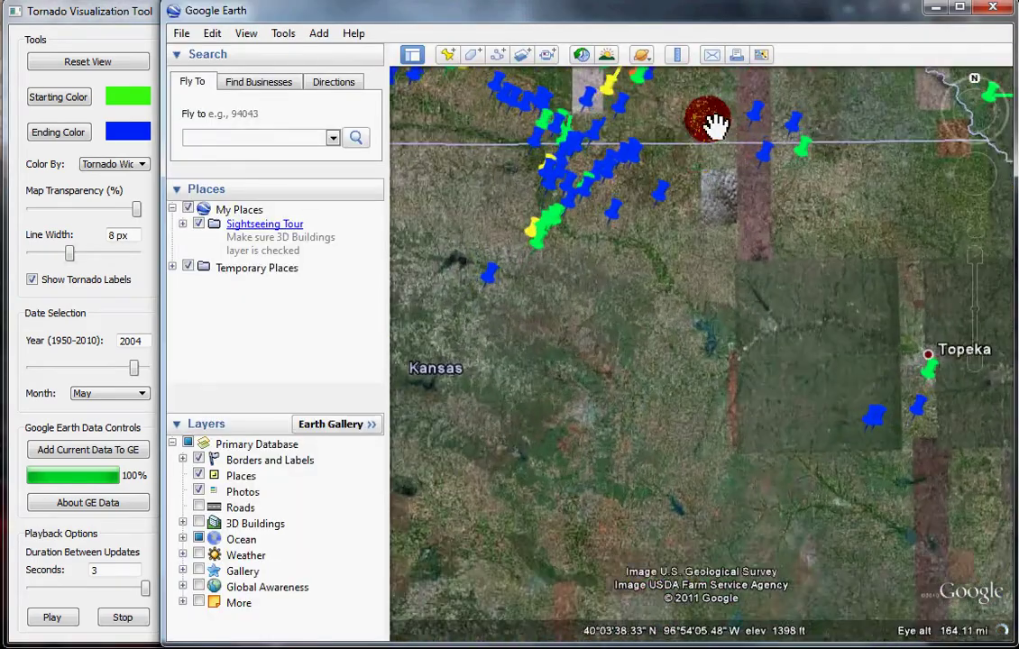
pyautogui.scroll(4, 693, 237)
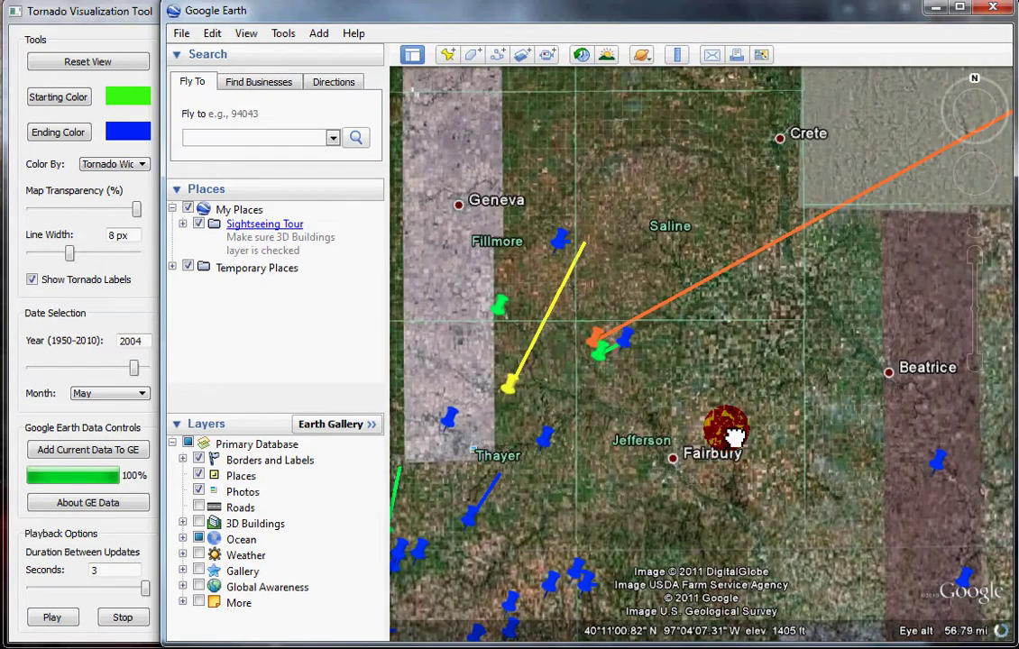
pyautogui.moveTo(735, 437); pyautogui.dragTo(711, 439)
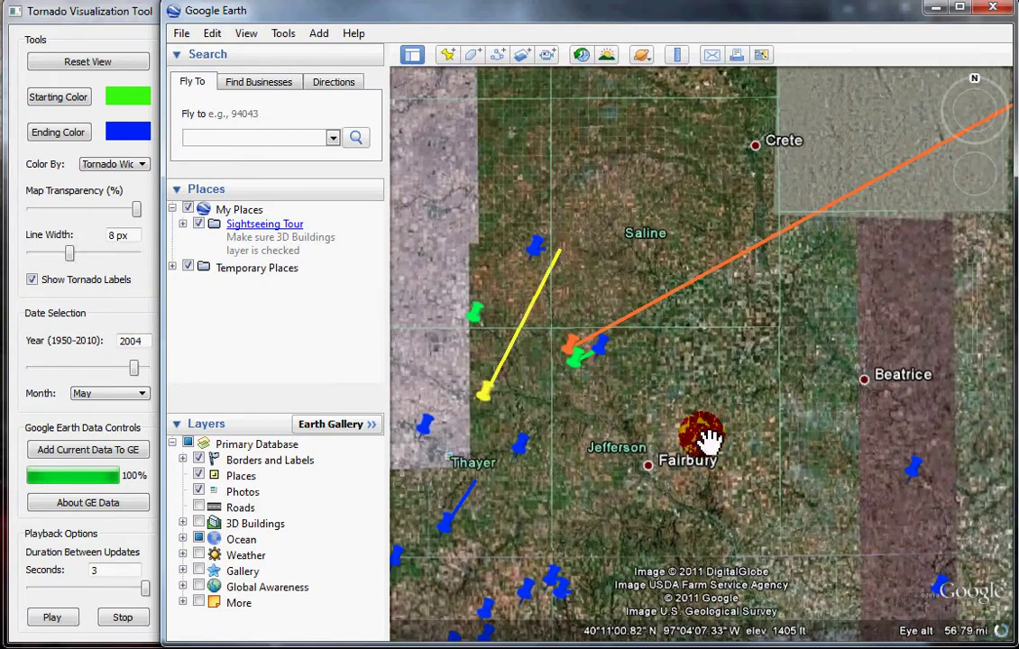
# Read the details of the orange tornado placemark northwest of Fairbury and of placemarks near the Nebraska–Kansas border
pyautogui.click(568, 350)
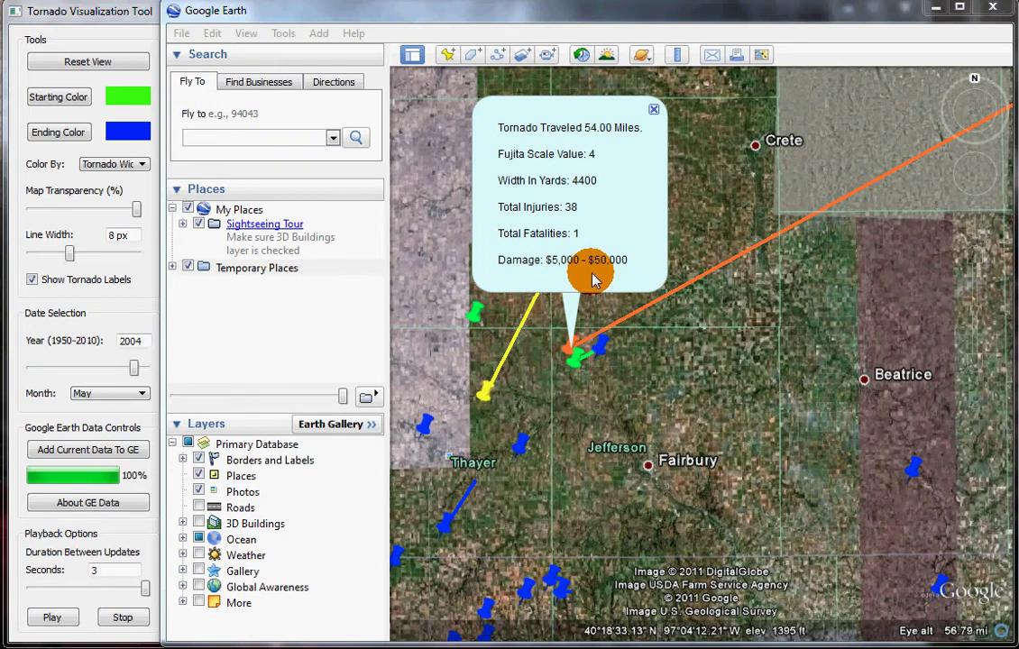
pyautogui.moveTo(769, 391); pyautogui.dragTo(828, 357)
pyautogui.scroll(-5, 682, 345)
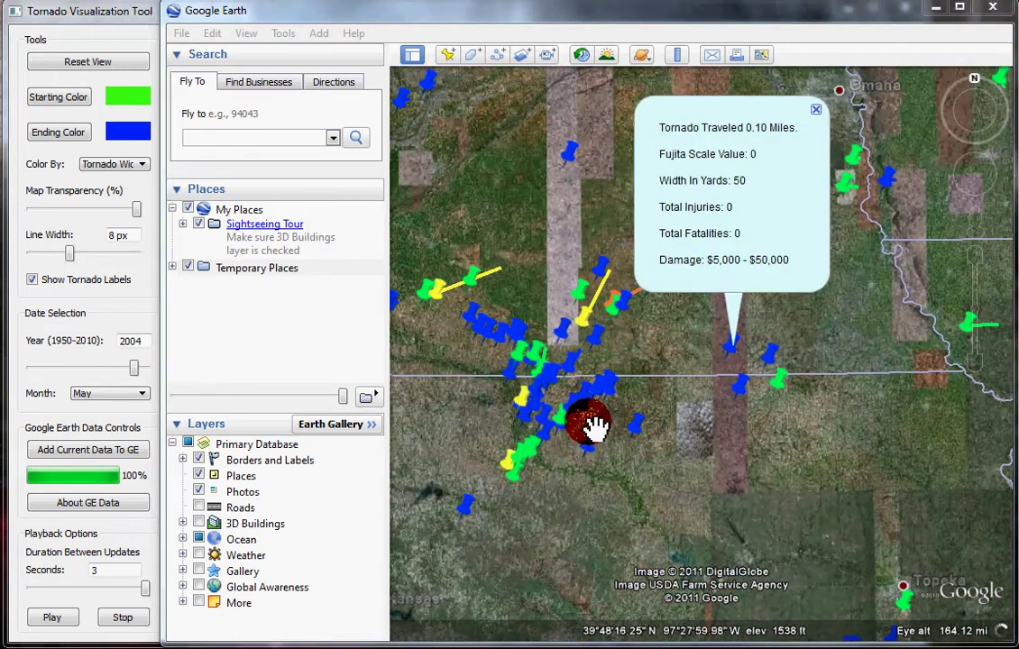
pyautogui.click(559, 422)
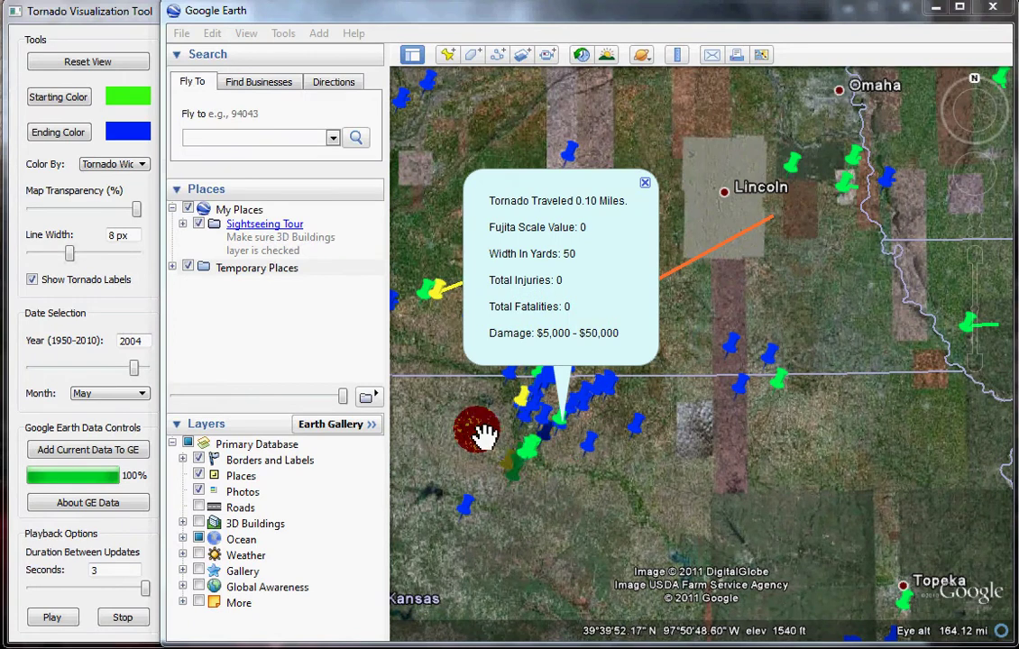
pyautogui.click(529, 420)
# Examine how the May 2004 tornado placemarks spread from Nebraska and Kansas across the whole United States
pyautogui.moveTo(529, 419); pyautogui.dragTo(633, 366)
pyautogui.scroll(-3, 694, 402)
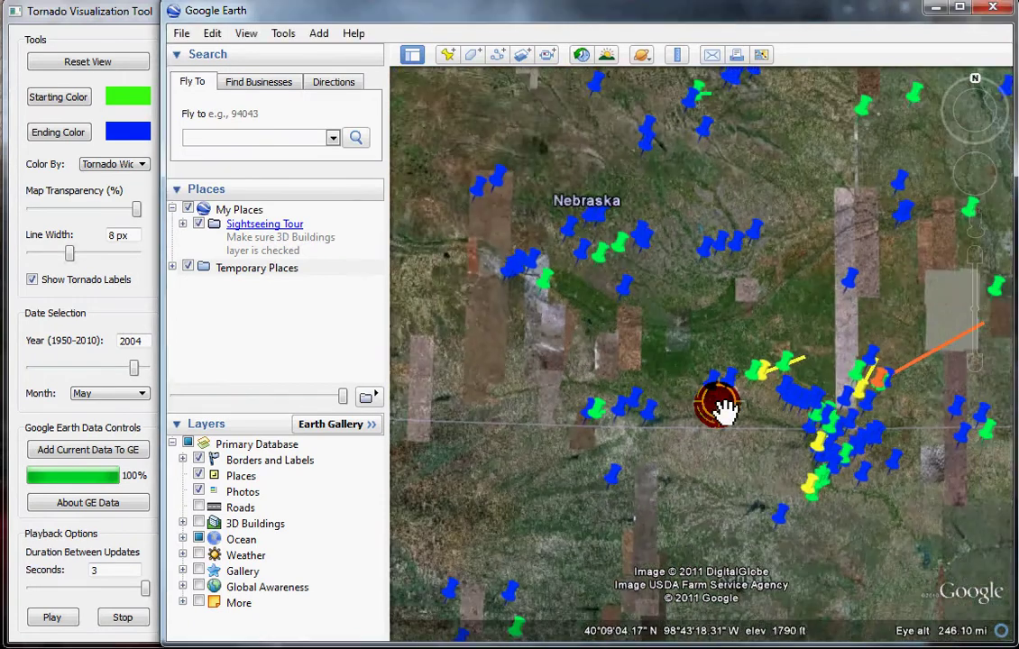
pyautogui.scroll(-2, 724, 408)
pyautogui.moveTo(767, 348); pyautogui.dragTo(621, 234)
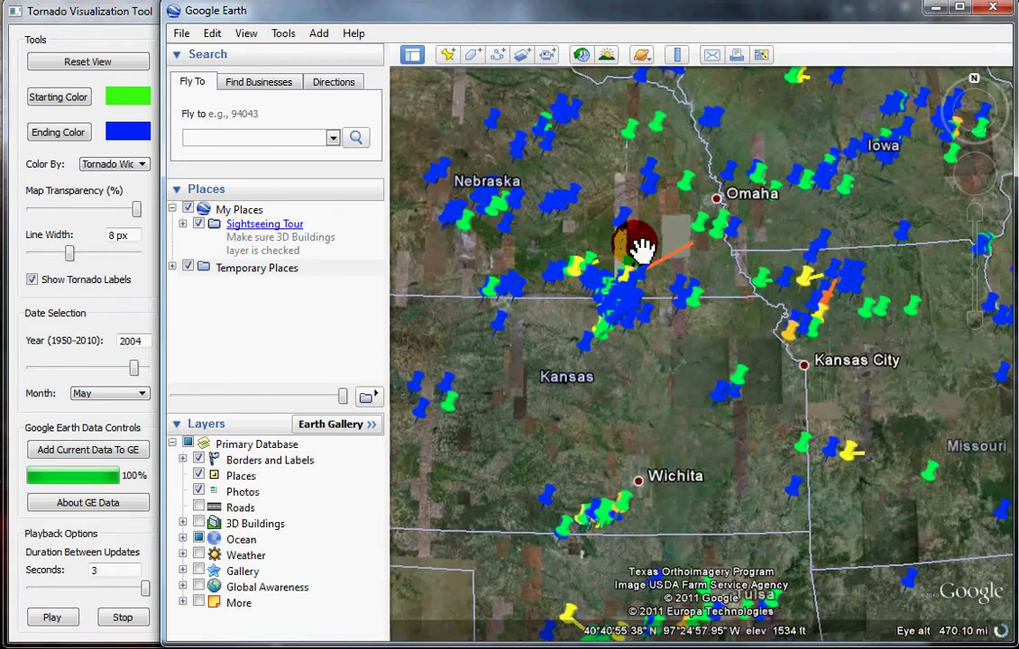
pyautogui.scroll(-2, 776, 305)
pyautogui.scroll(-3, 723, 390)
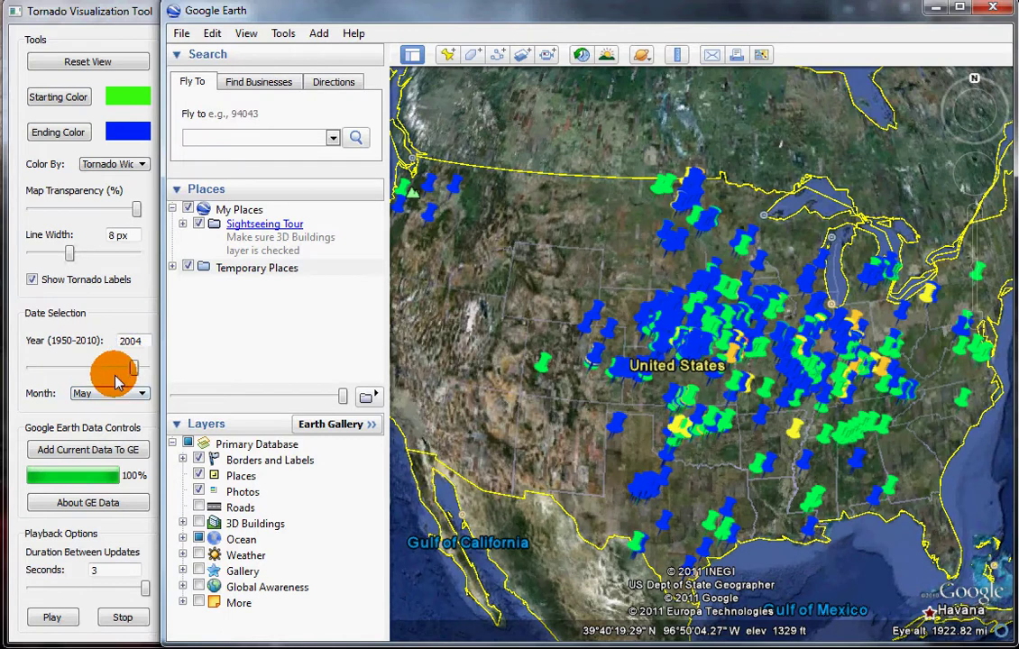
# In the Tornado Visualization Tool, select all months of 2010 and add that data to Google Earth
pyautogui.click(116, 390)
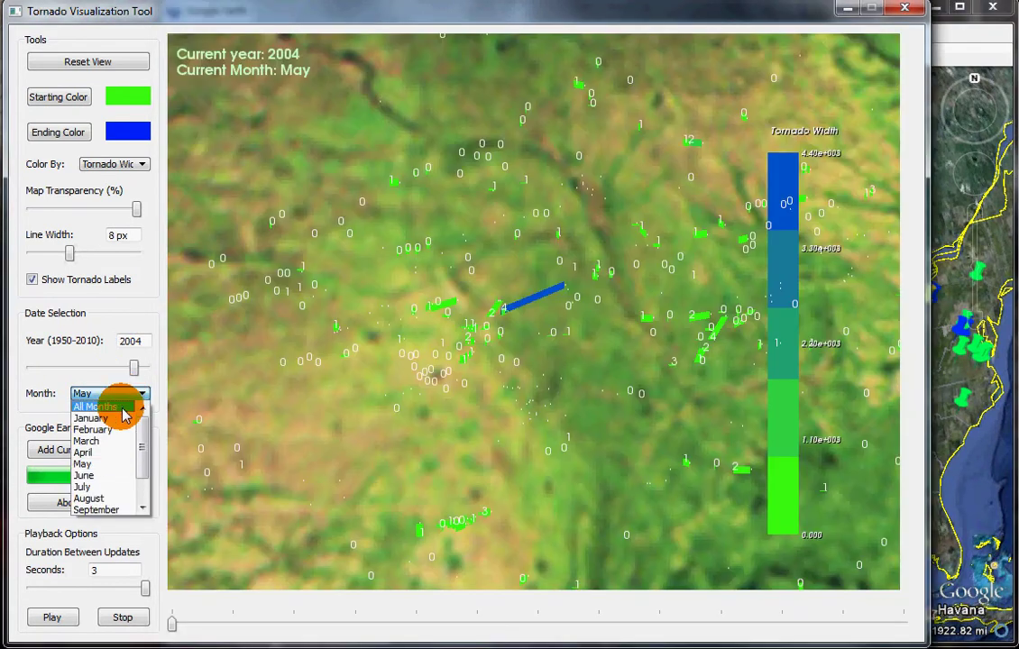
pyautogui.click(124, 408)
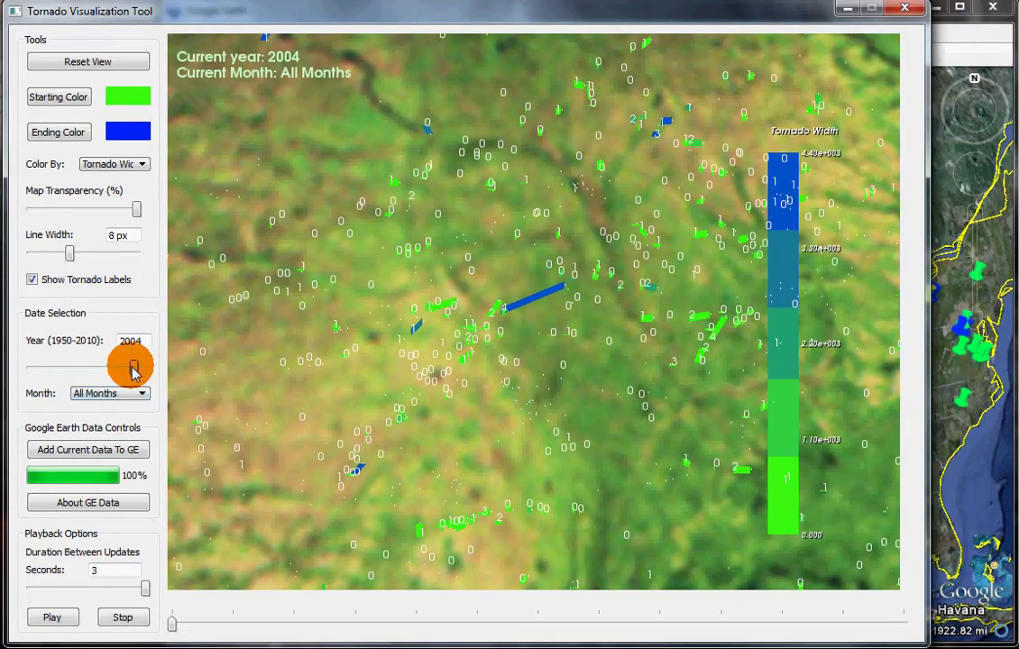
pyautogui.moveTo(133, 368); pyautogui.dragTo(159, 362)
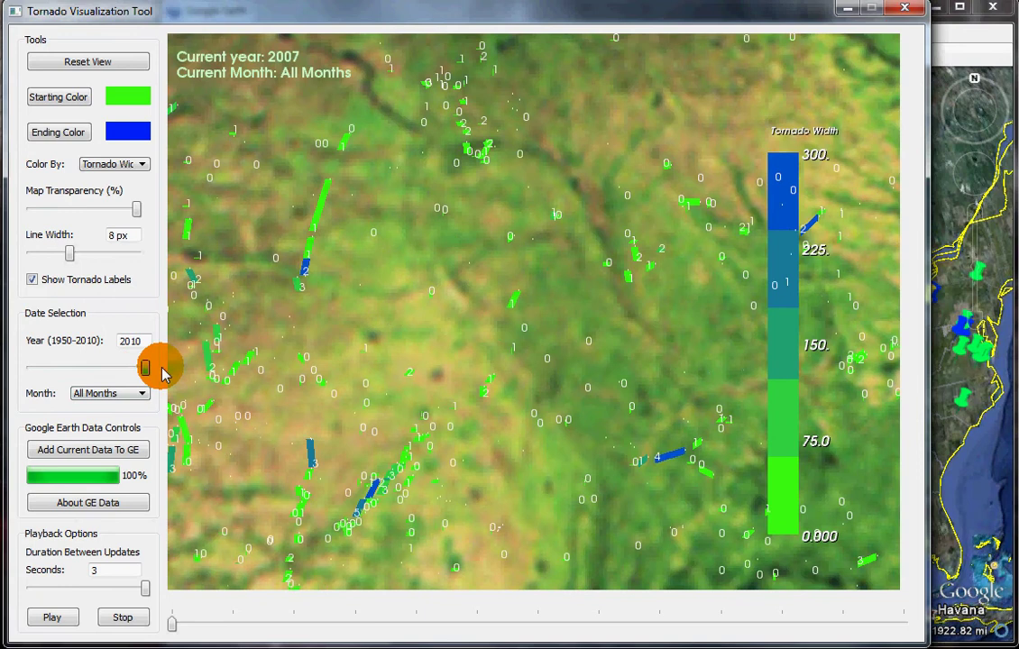
pyautogui.click(132, 454)
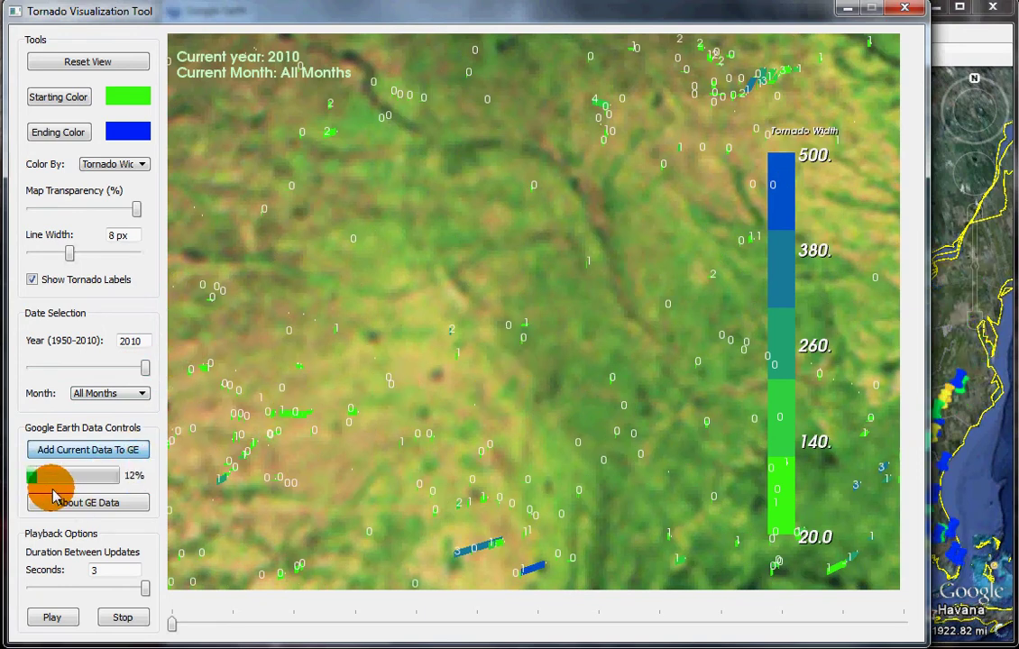
# Switch to Google Earth and read the details of the long orange tornado track north of Jackson, Mississippi
pyautogui.click(958, 24)
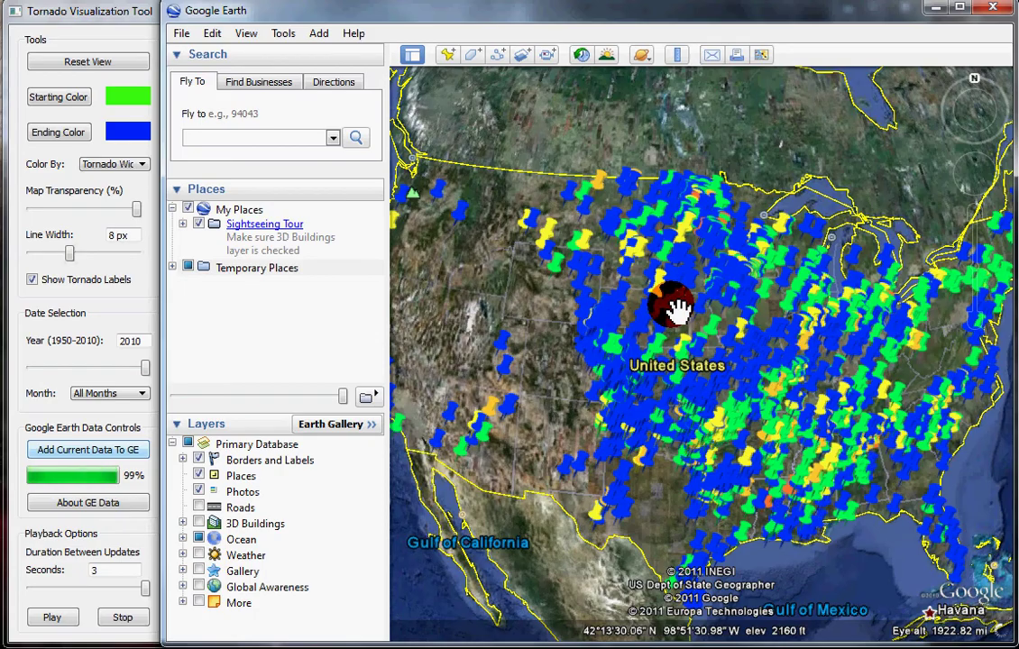
pyautogui.doubleClick(837, 511)
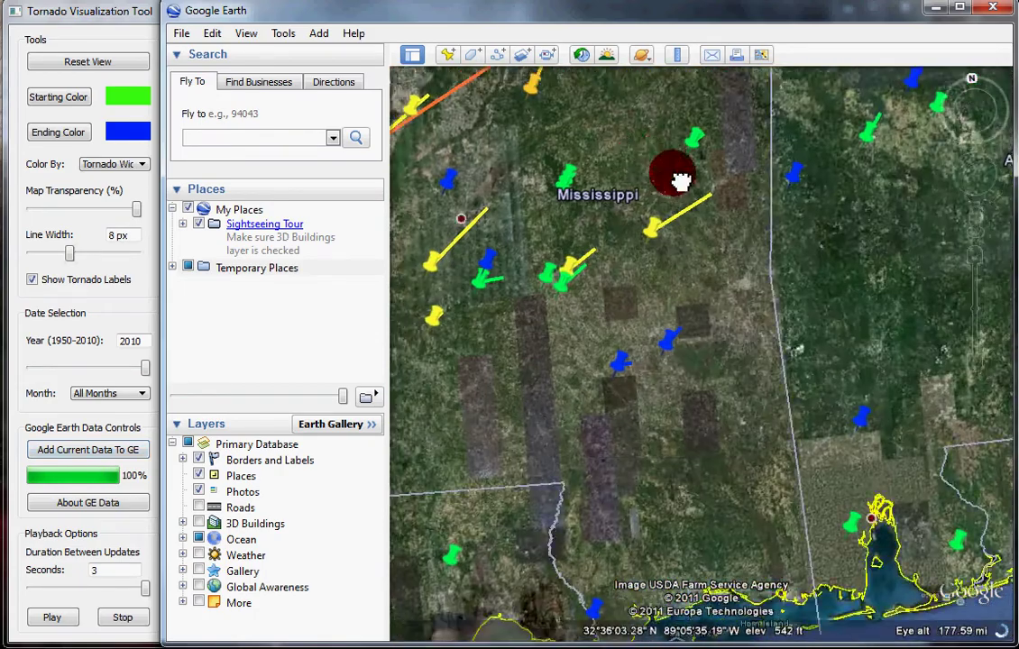
pyautogui.moveTo(679, 170)
pyautogui.mouseDown()
pyautogui.moveTo(891, 334)
pyautogui.moveTo(878, 216)
pyautogui.mouseUp()
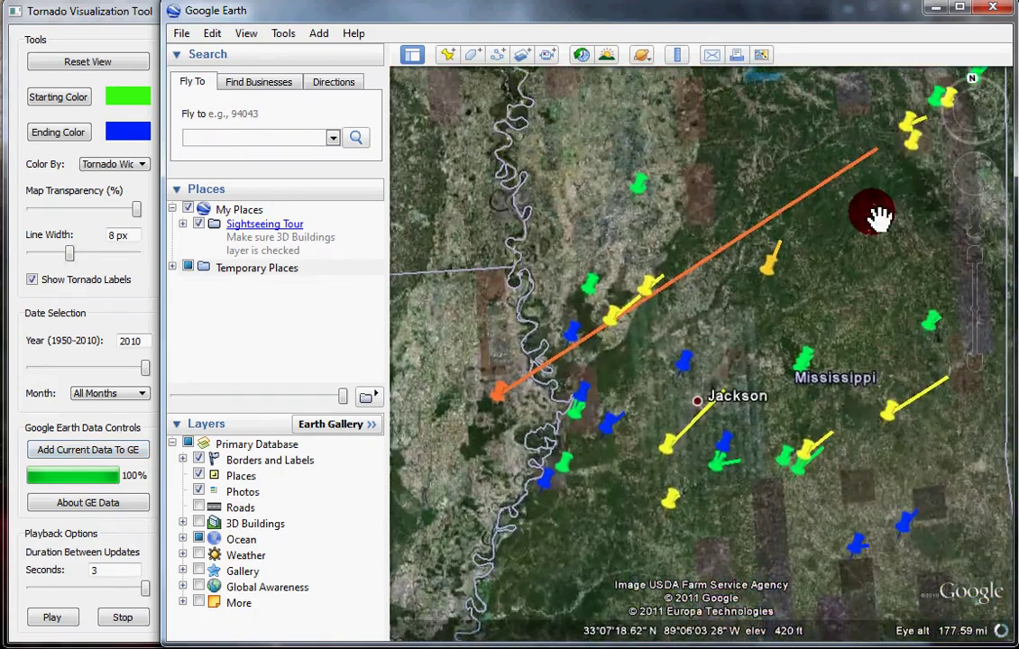
pyautogui.click(498, 403)
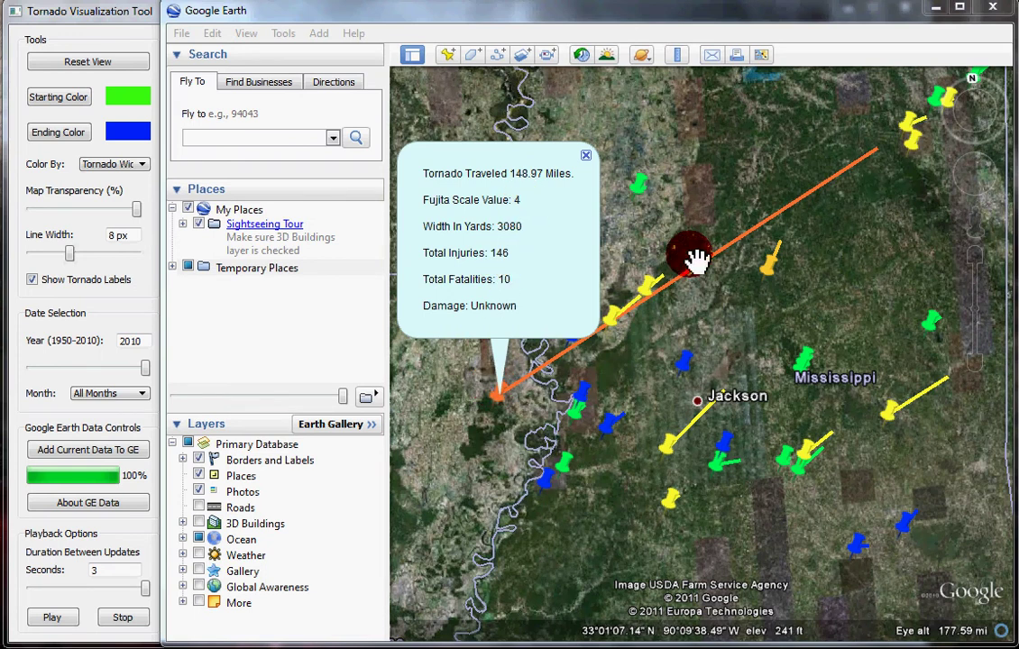
# View the 2010 placemarks across the whole United States and read the details of one east and one west of its center
pyautogui.scroll(-3, 732, 184)
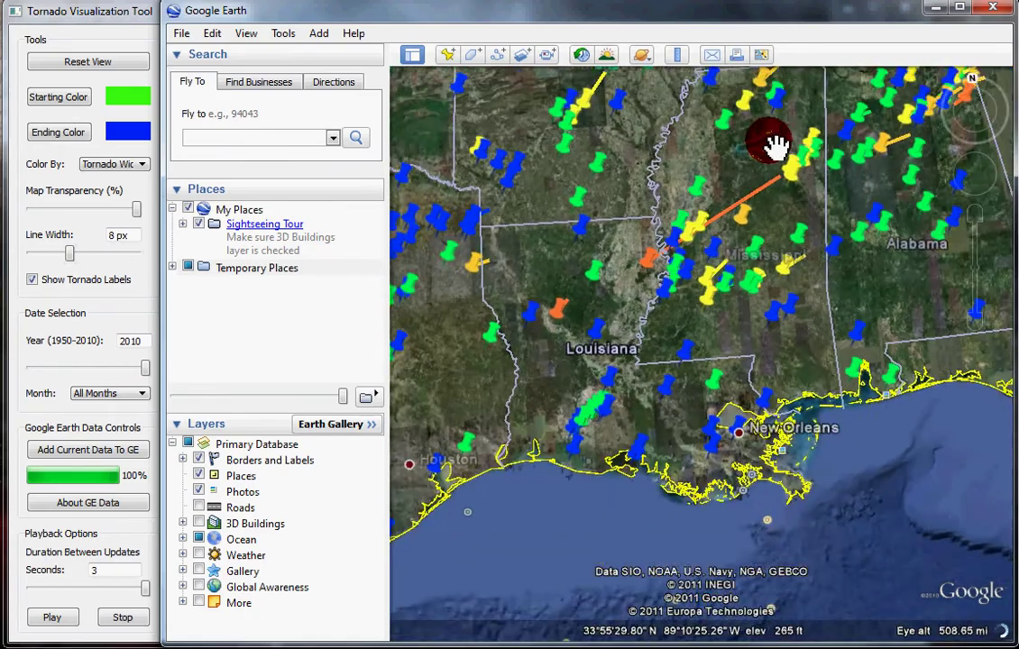
pyautogui.moveTo(773, 149); pyautogui.dragTo(615, 485)
pyautogui.moveTo(636, 398); pyautogui.dragTo(973, 155)
pyautogui.scroll(-5, 724, 296)
pyautogui.moveTo(735, 271); pyautogui.dragTo(499, 281)
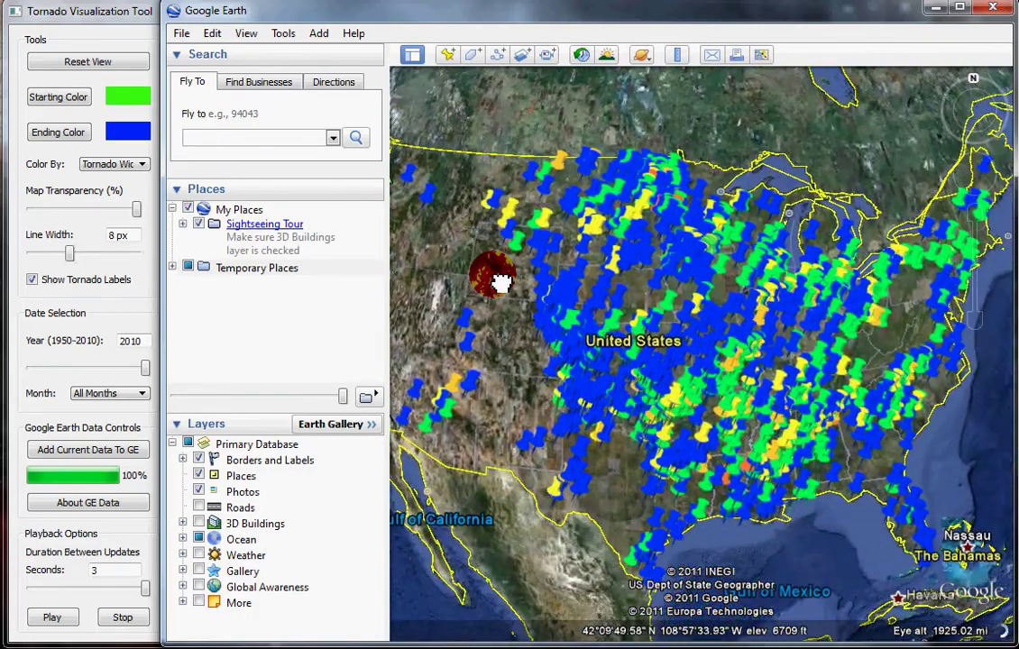
pyautogui.click(769, 386)
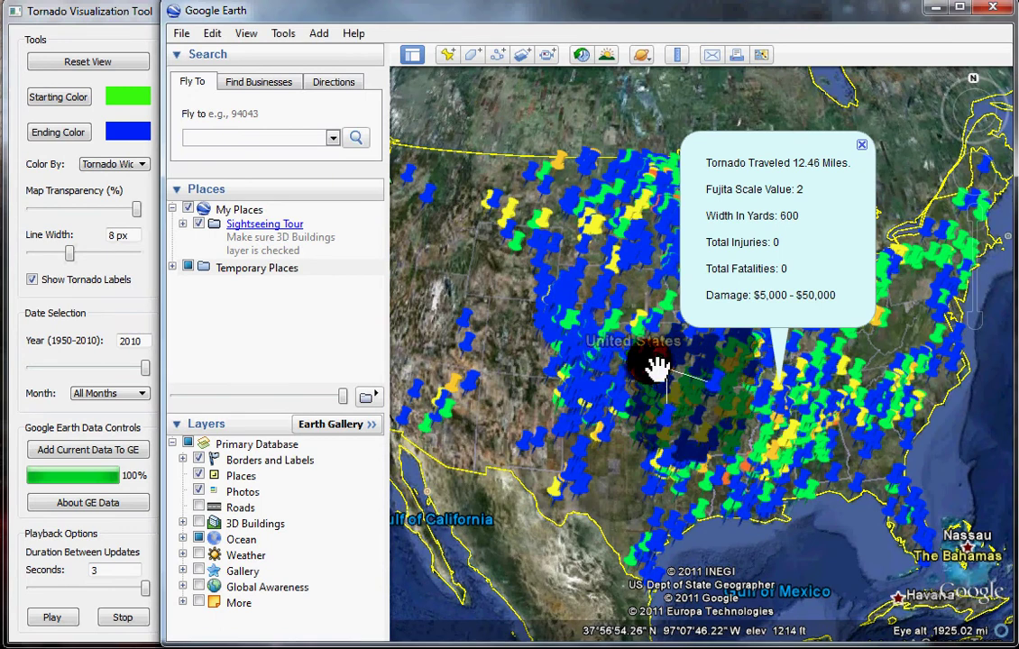
pyautogui.click(575, 355)
pyautogui.click(529, 363)
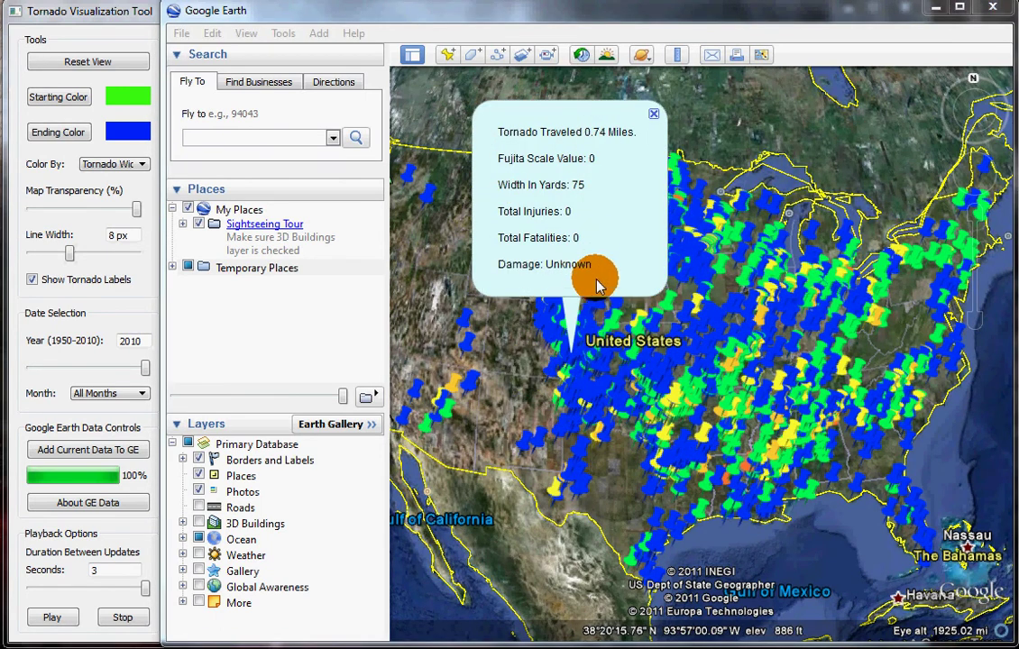
# Switch back to the Tornado Visualization Tool and view the 2010 all-months tornadoes across the whole United States
pyautogui.click(70, 11)
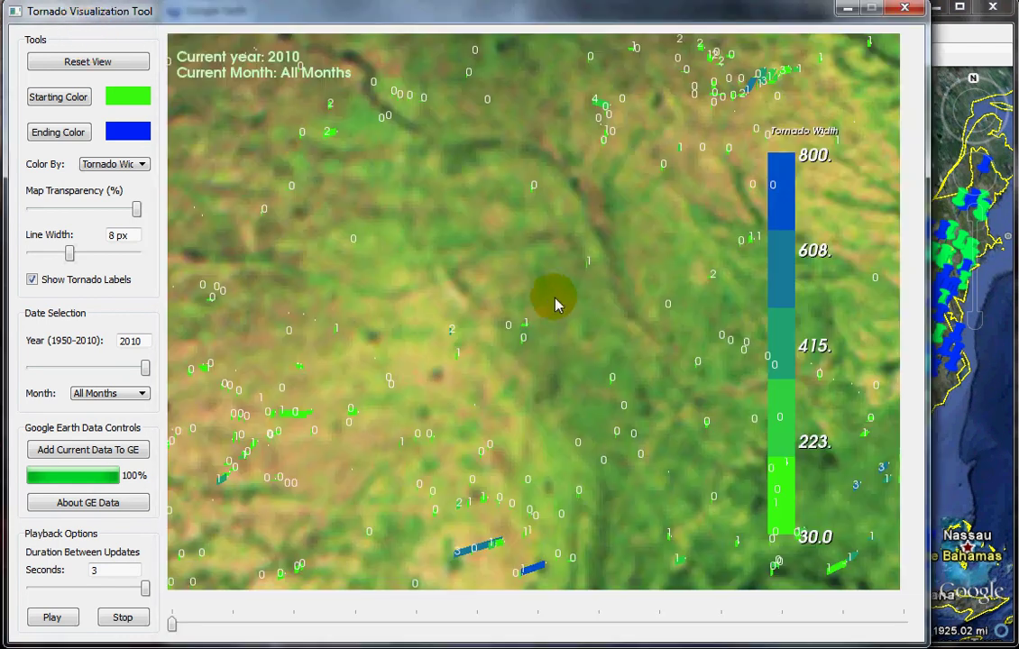
pyautogui.scroll(-6, 539, 316)
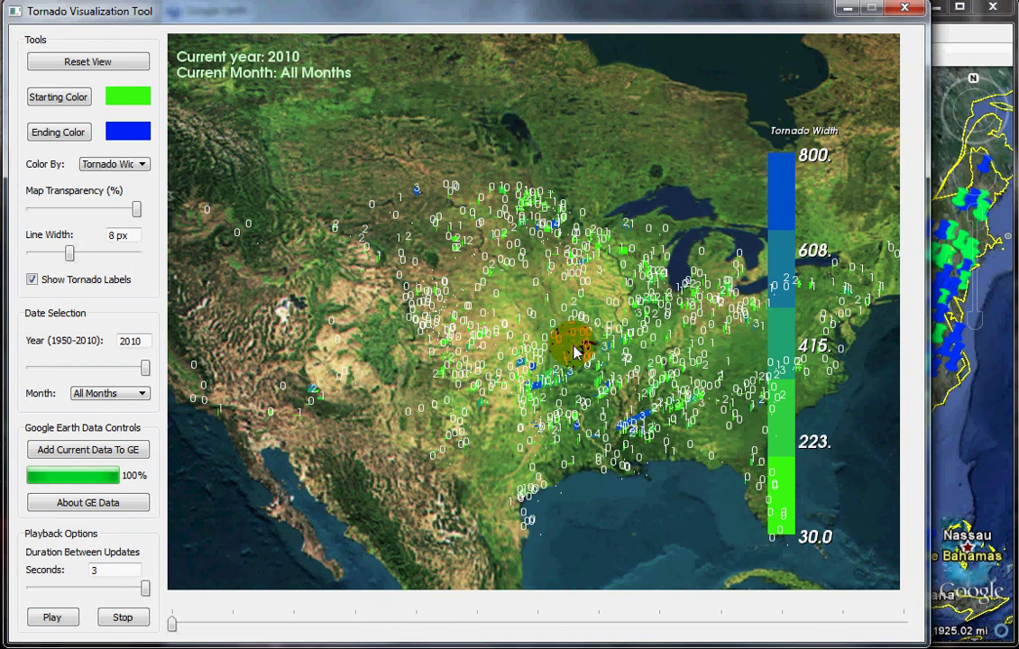
pyautogui.moveTo(578, 352)
pyautogui.mouseDown()
pyautogui.moveTo(478, 320)
pyautogui.moveTo(597, 330)
pyautogui.moveTo(621, 314)
pyautogui.moveTo(588, 359)
pyautogui.moveTo(165, 326)
pyautogui.moveTo(135, 191)
pyautogui.mouseUp()
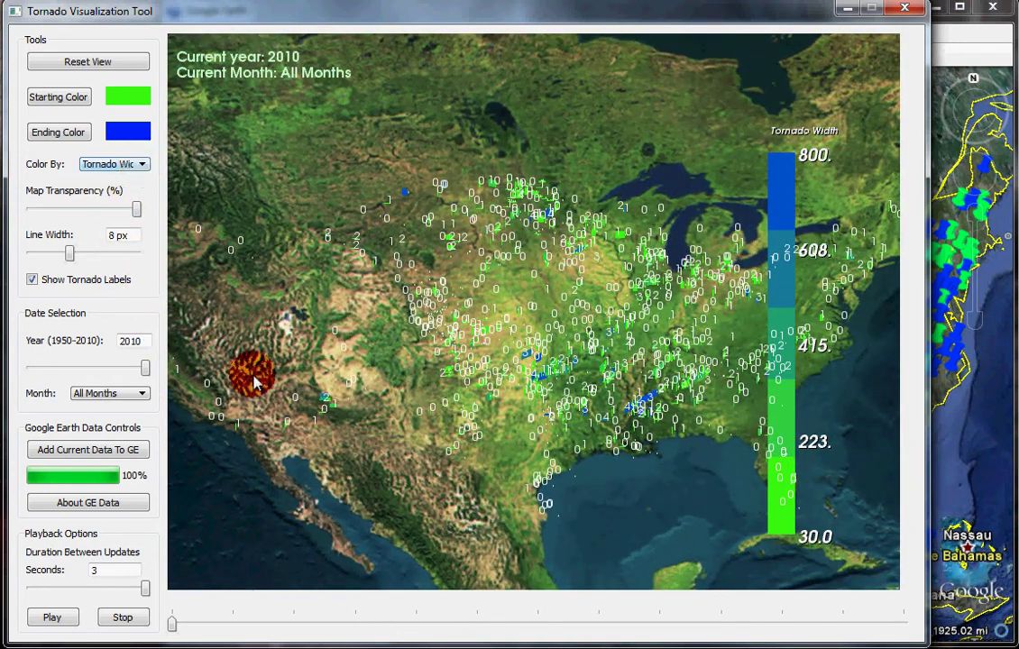
pyautogui.moveTo(289, 640); pyautogui.dragTo(421, 469)
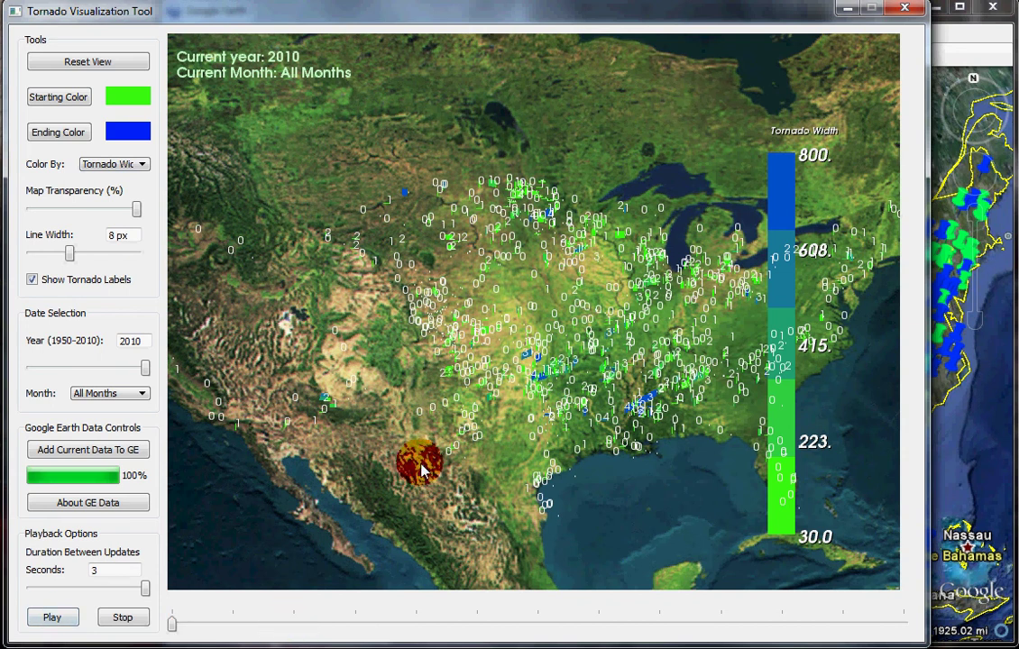